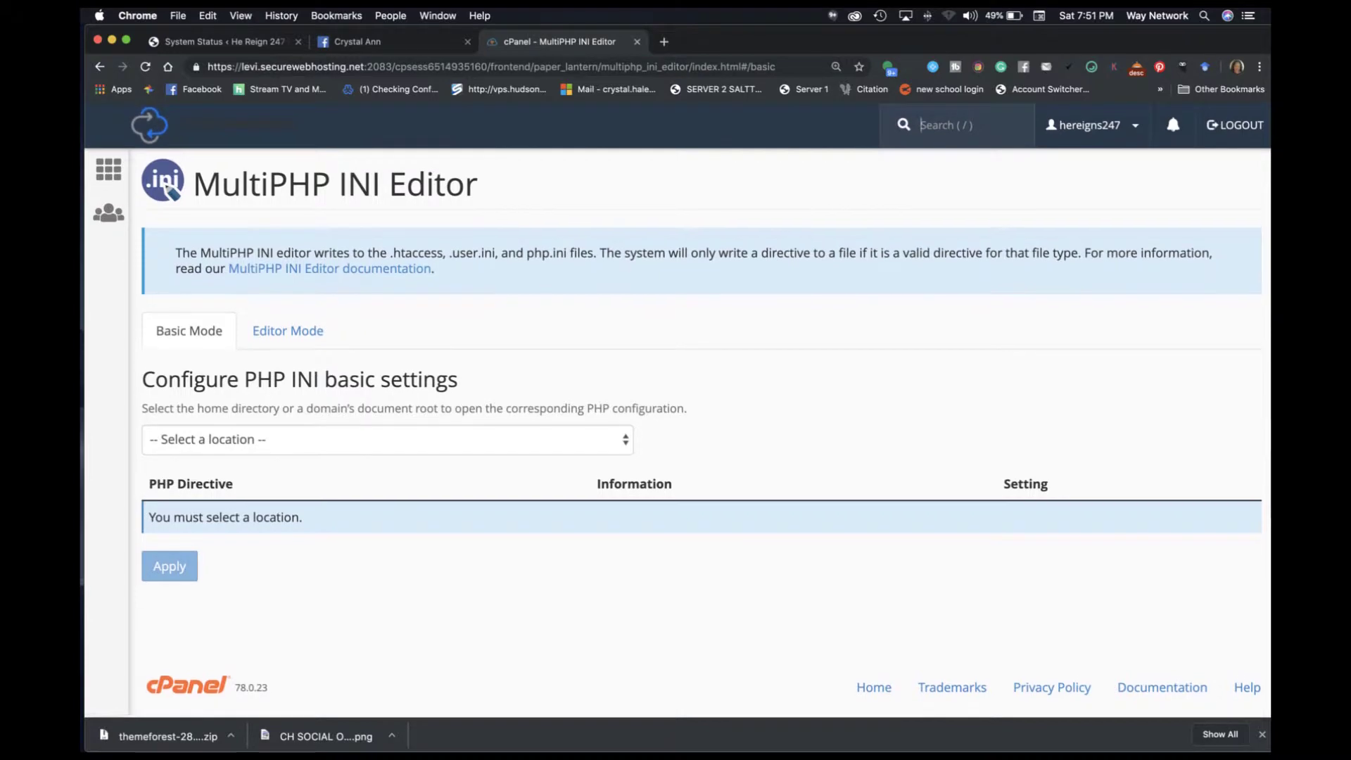
Step: Load the PHP INI basic settings for the Home Directory and review its directives
click(387, 438)
click(281, 457)
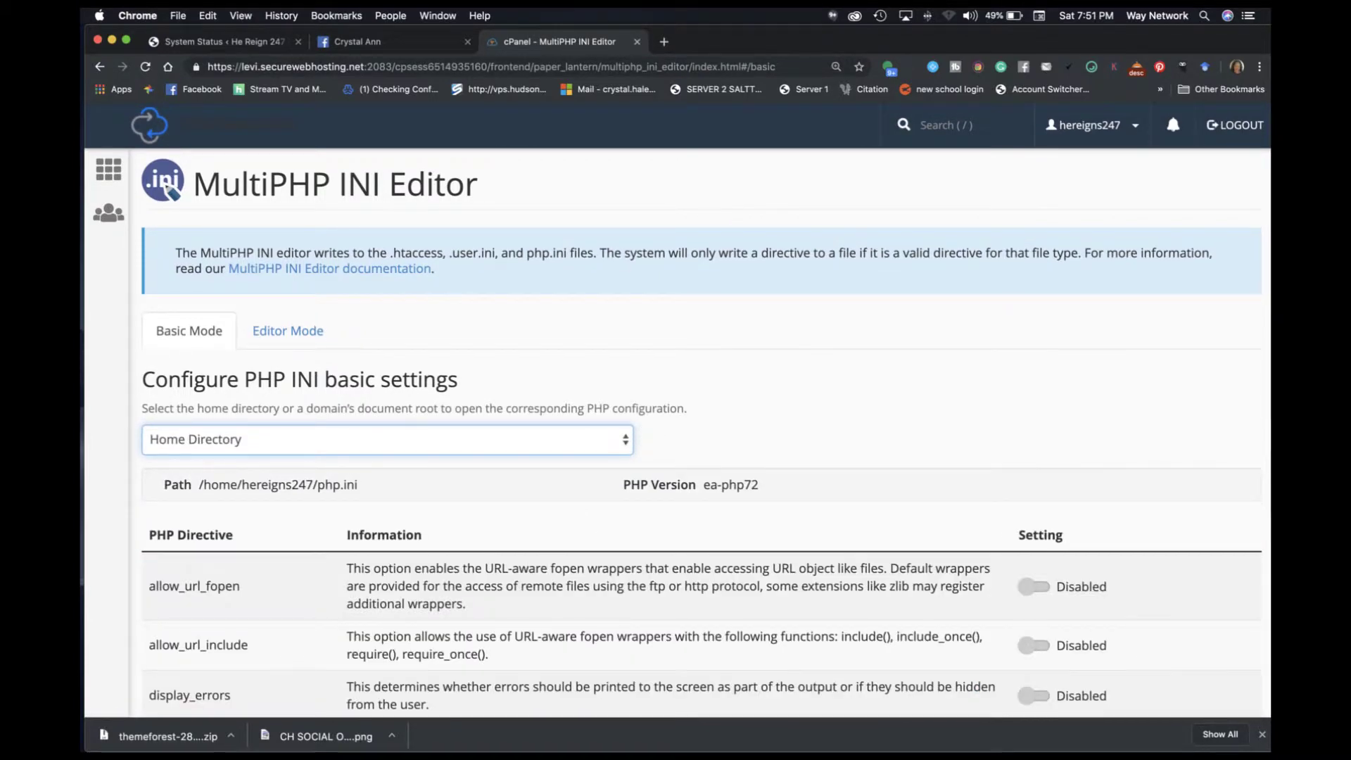
scroll(704, 422, down, 15)
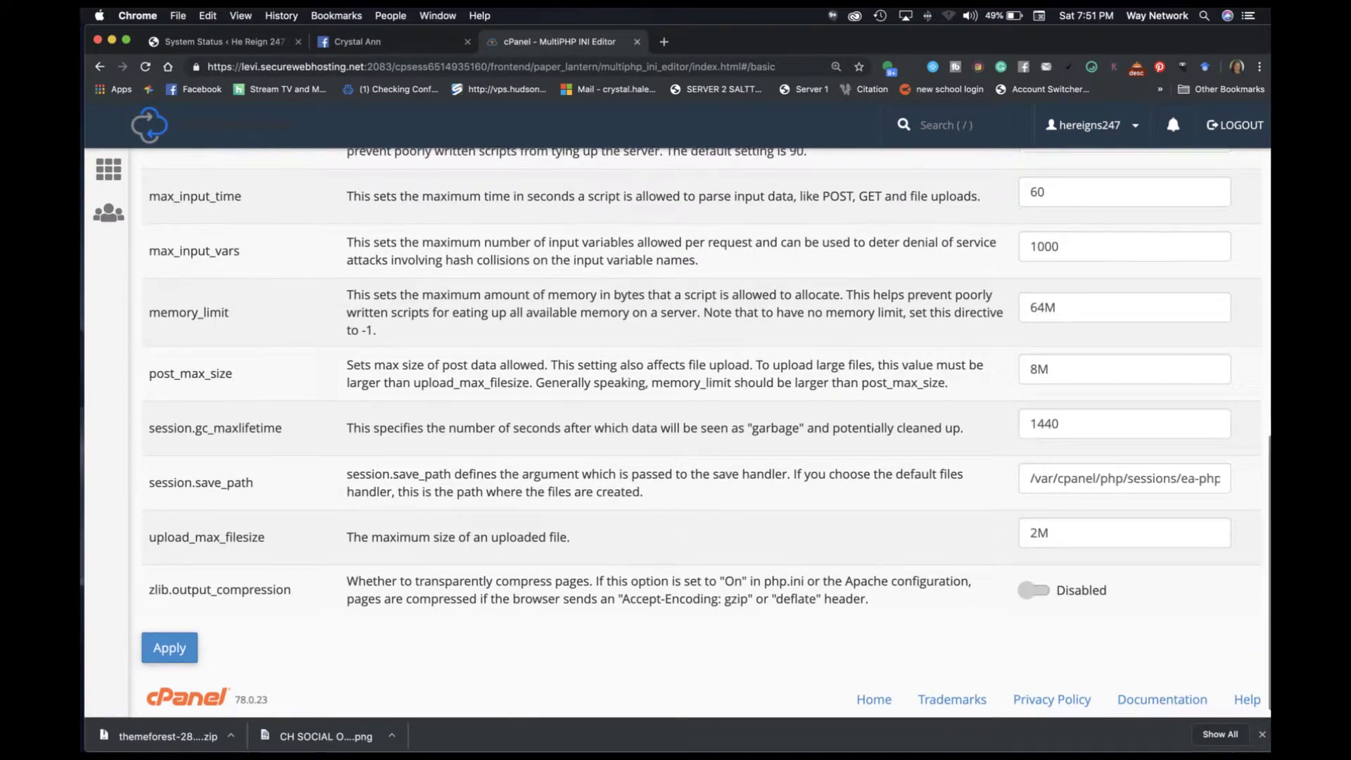
scroll(704, 422, up, 5)
scroll(703, 422, up, 5)
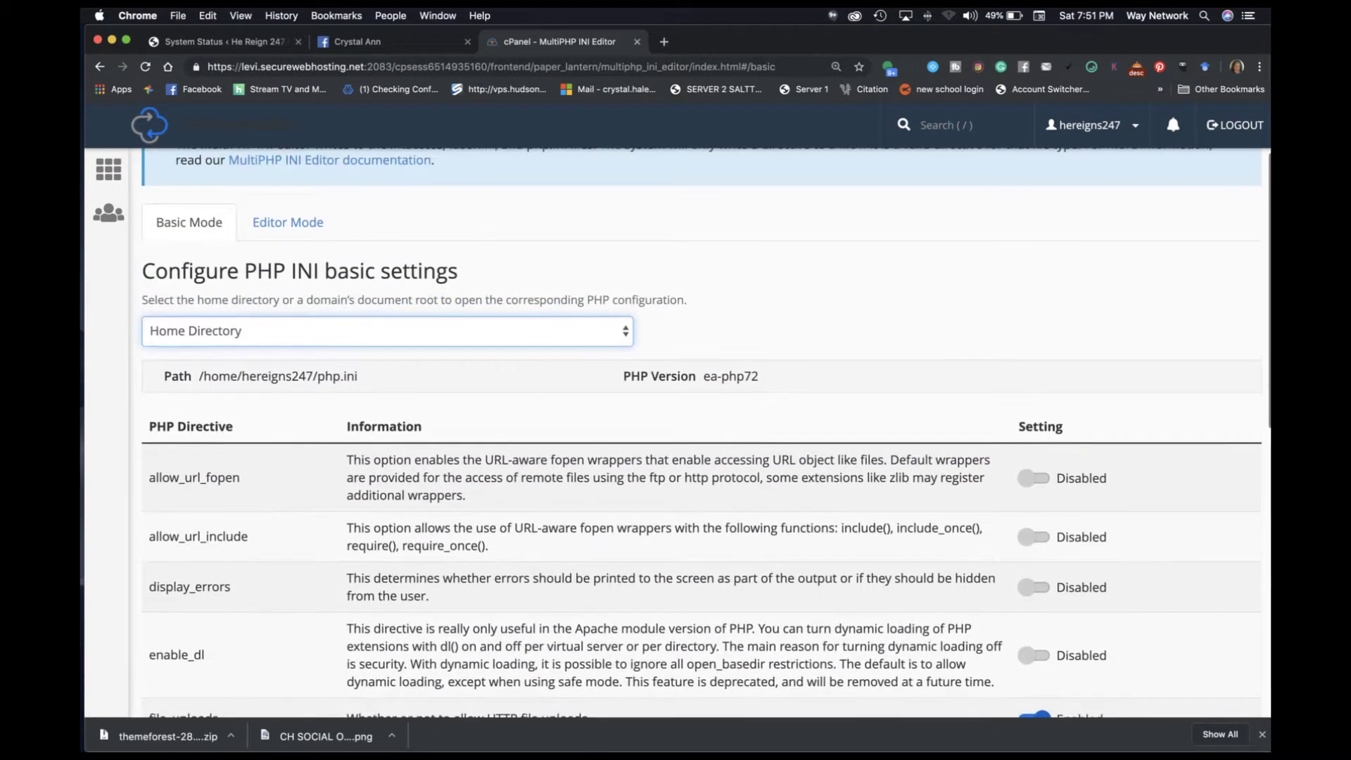
Step: Switch the PHP INI location to hereigns247.com and review that domain's directives
click(387, 331)
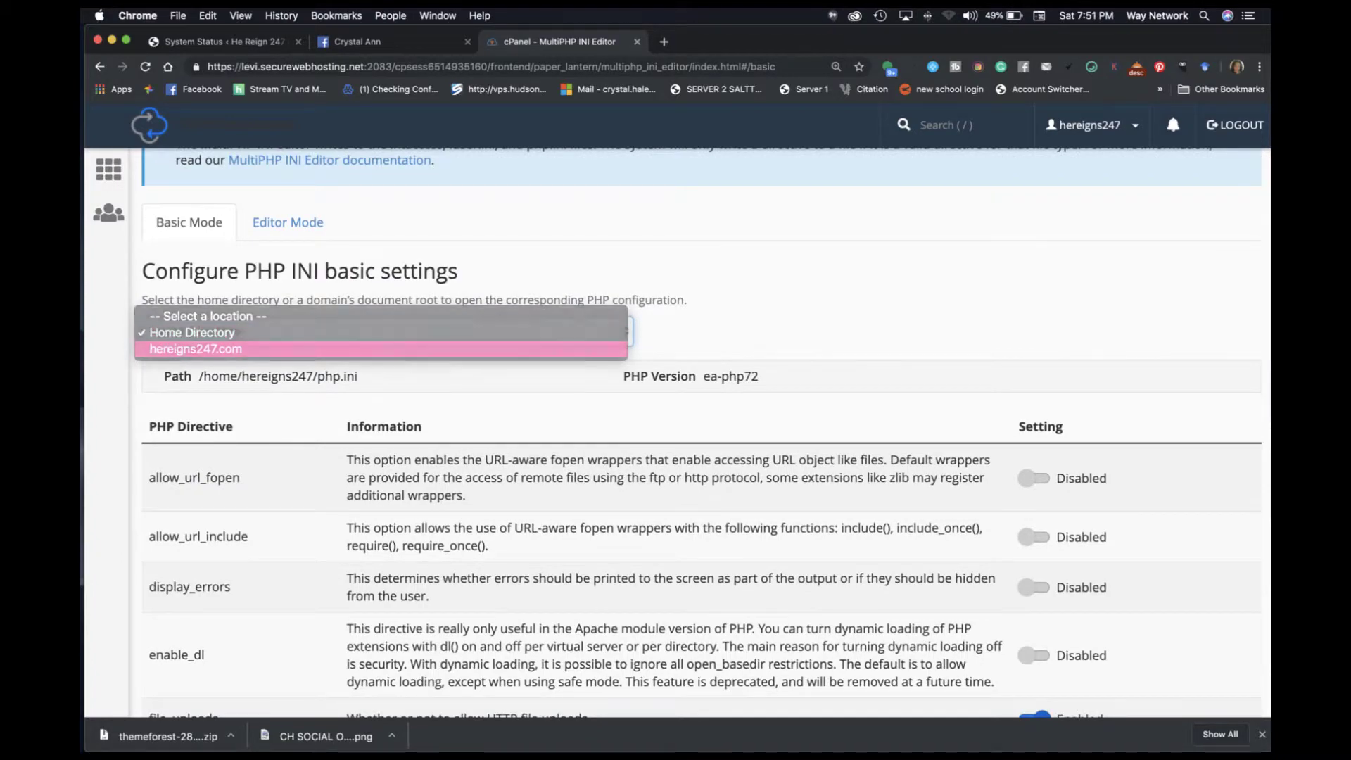
click(211, 347)
scroll(703, 422, down, 10)
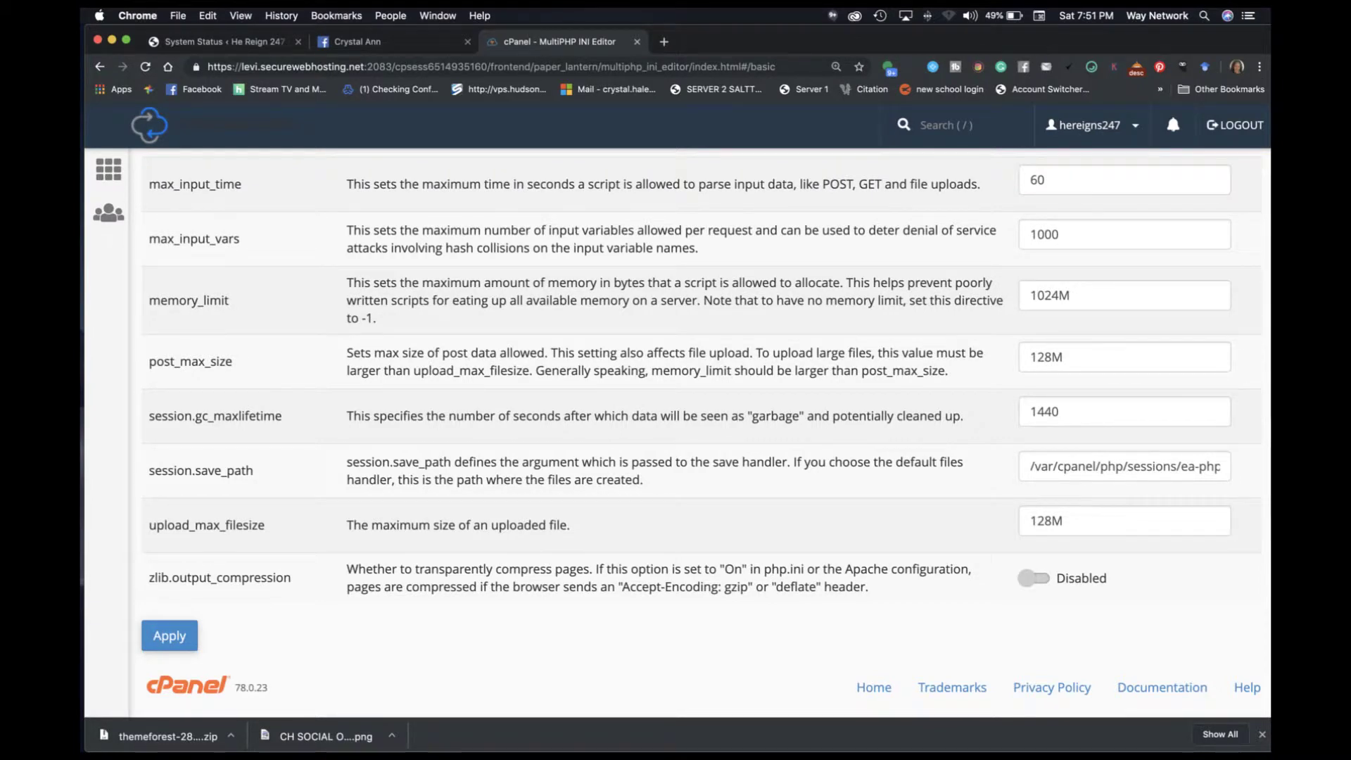
scroll(703, 422, up, 10)
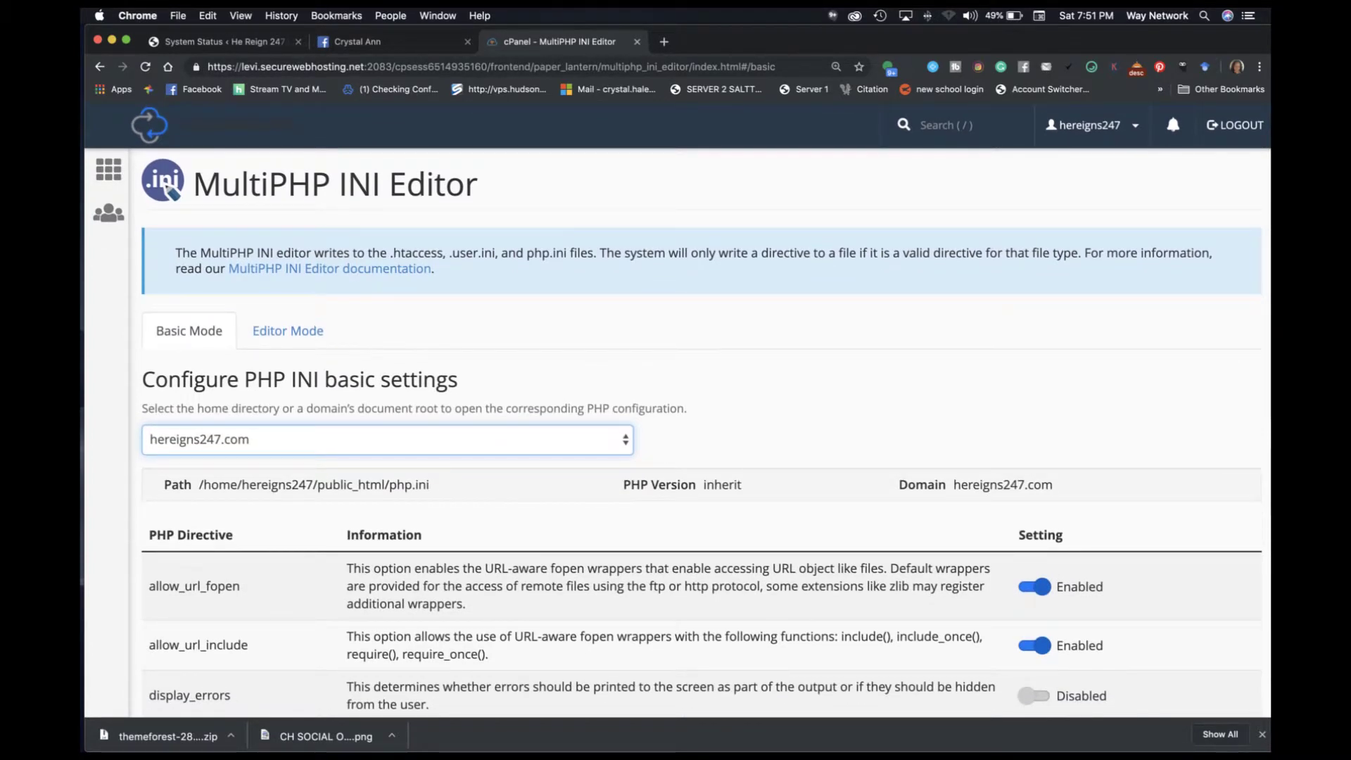
click(99, 66)
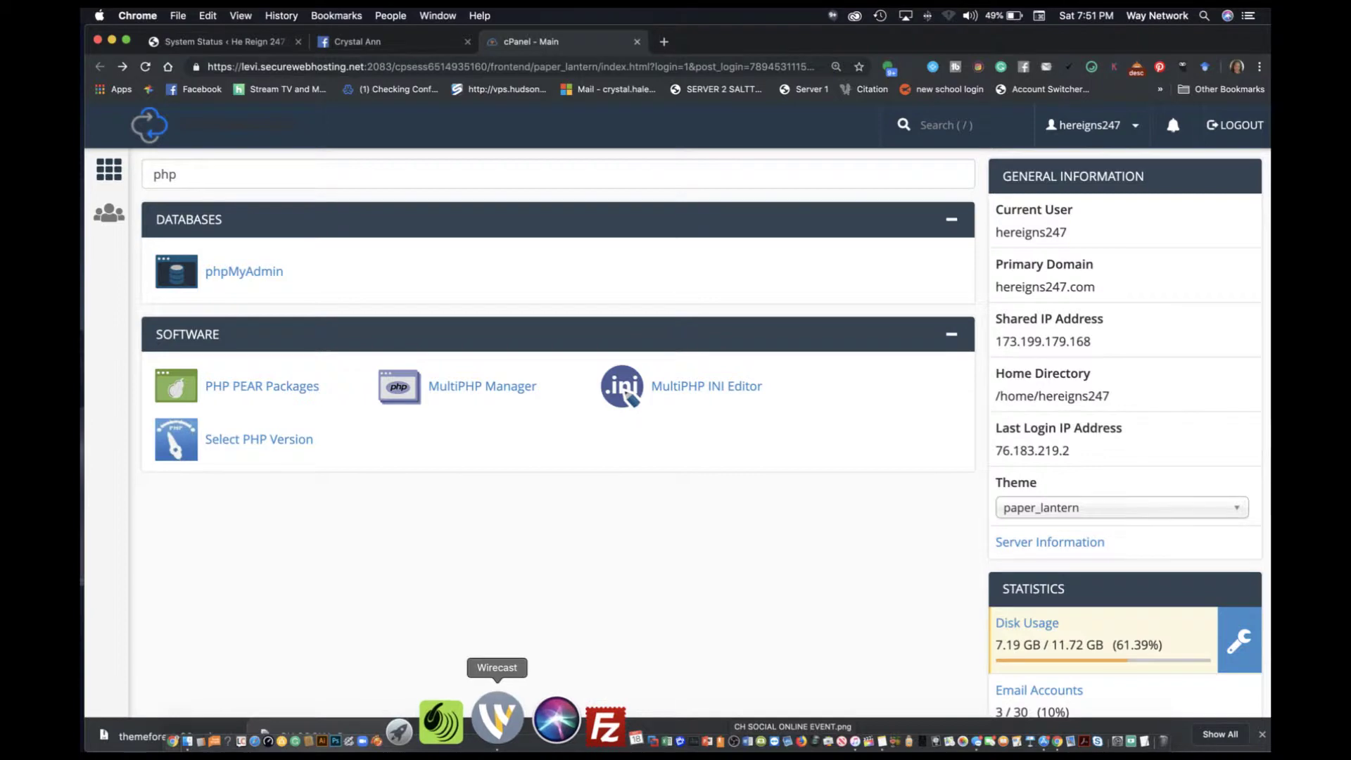
click(500, 717)
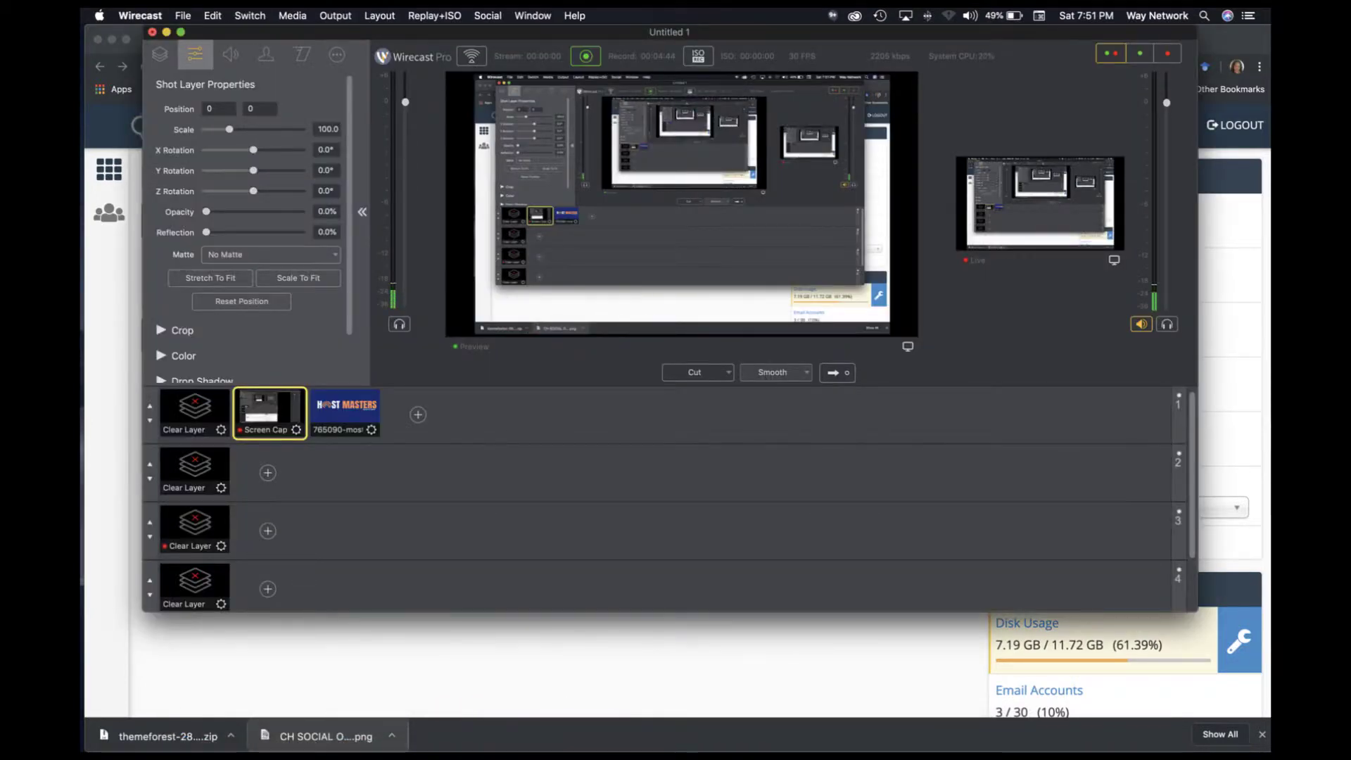
click(345, 408)
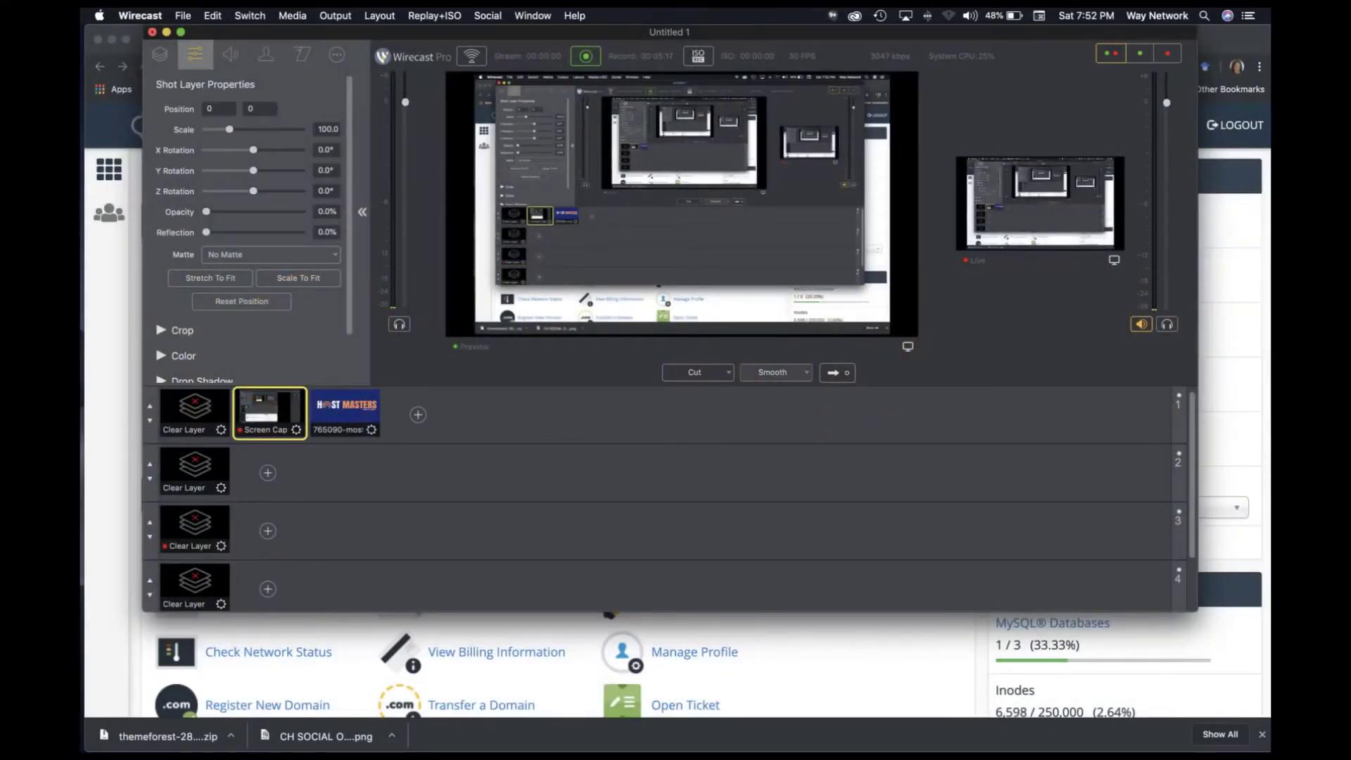
key(super+h)
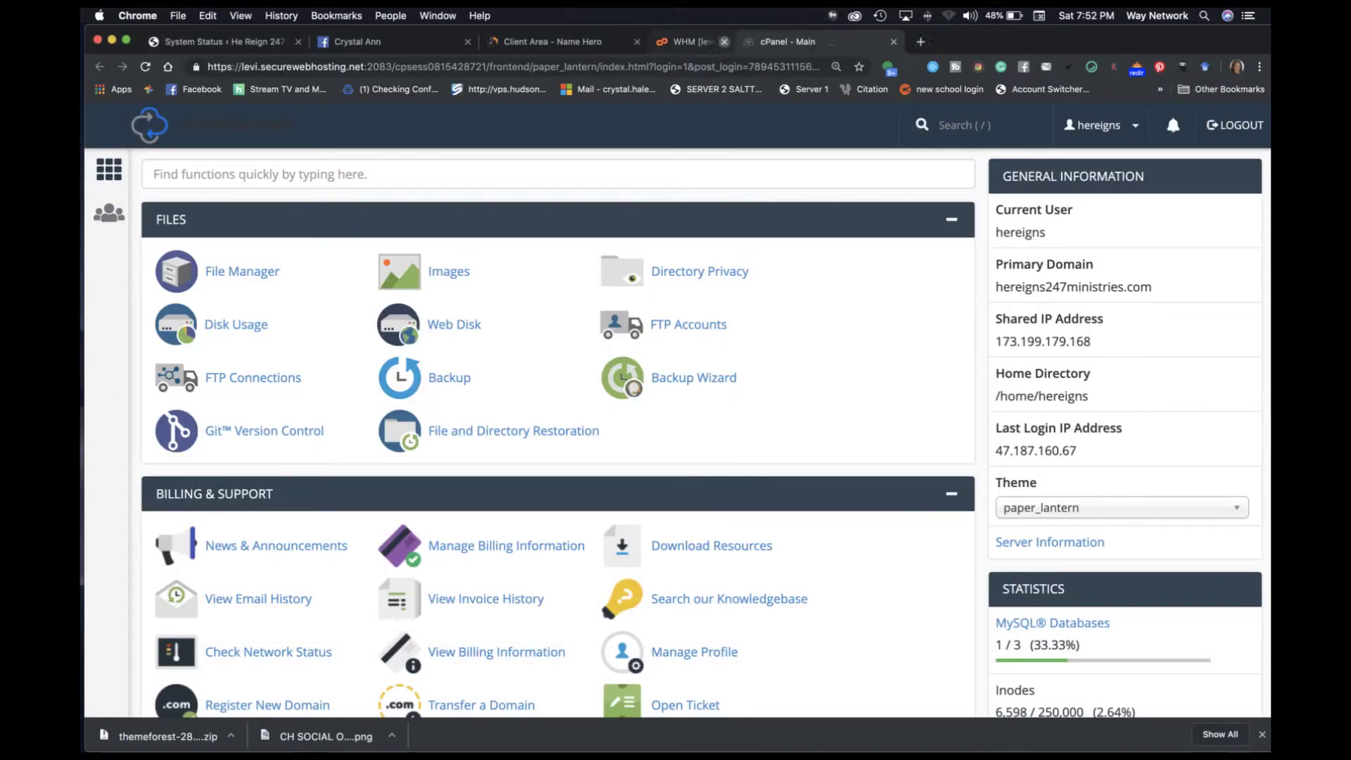
Step: Close the WHM and Name Hero client area browser tabs
click(724, 42)
click(637, 42)
Step: Search the cPanel functions for "ph" and open the MultiPHP INI Editor
scroll(556, 422, down, 2)
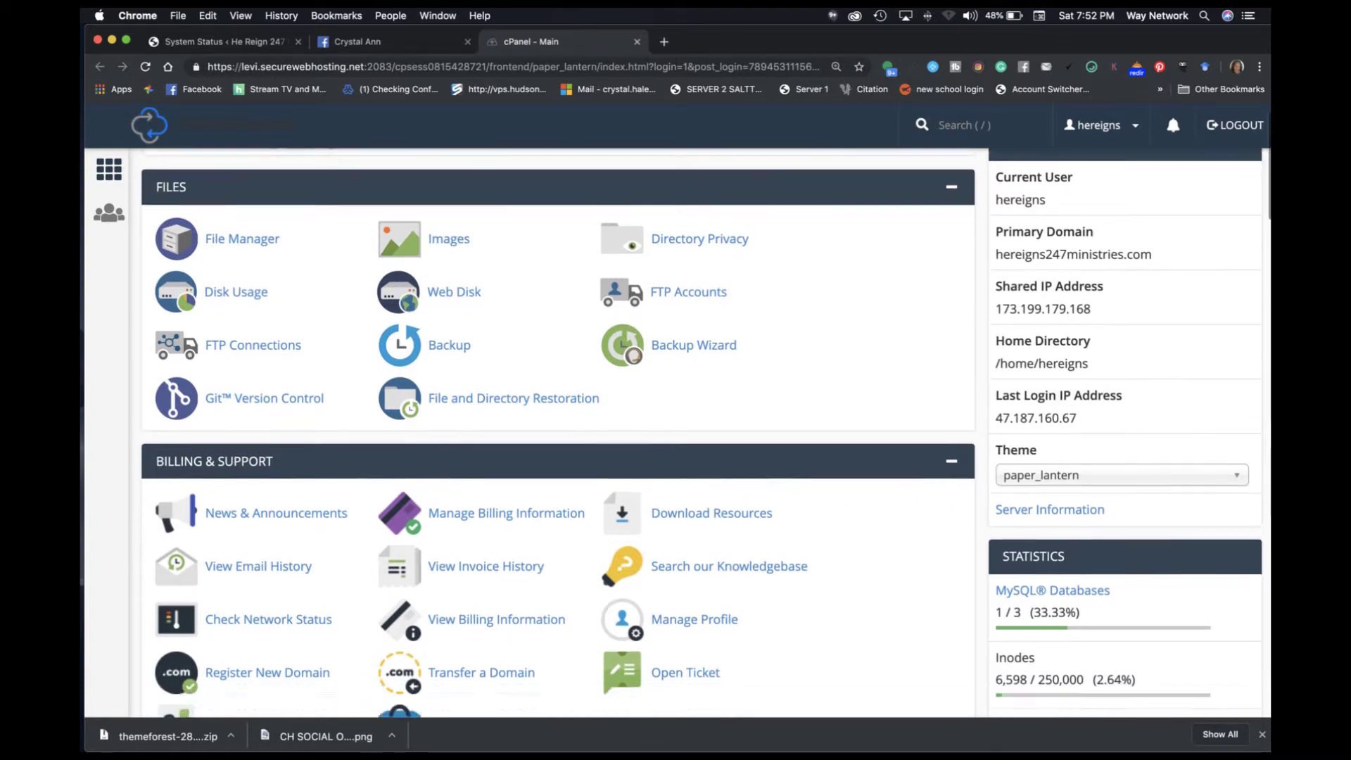
scroll(496, 488, down, 5)
scroll(496, 489, up, 3)
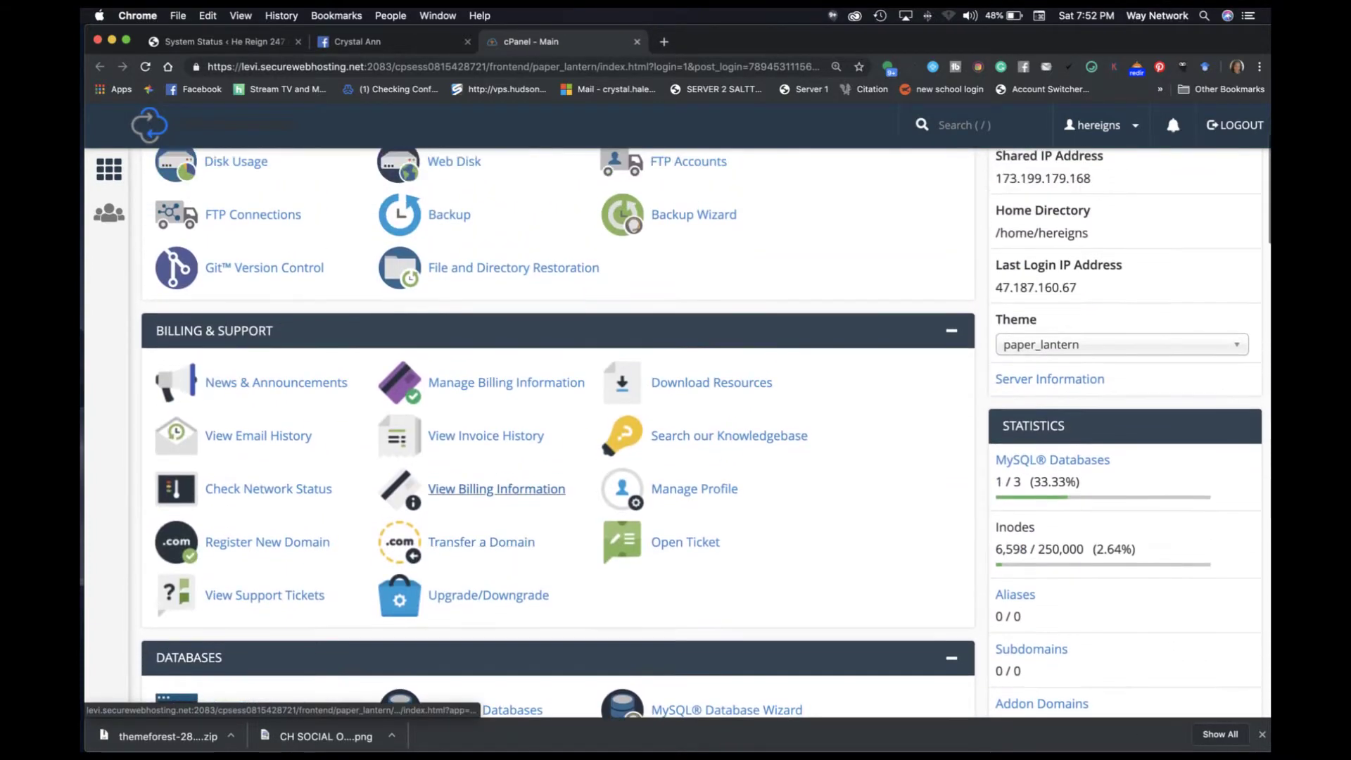
scroll(496, 489, up, 2)
scroll(181, 665, down, 6)
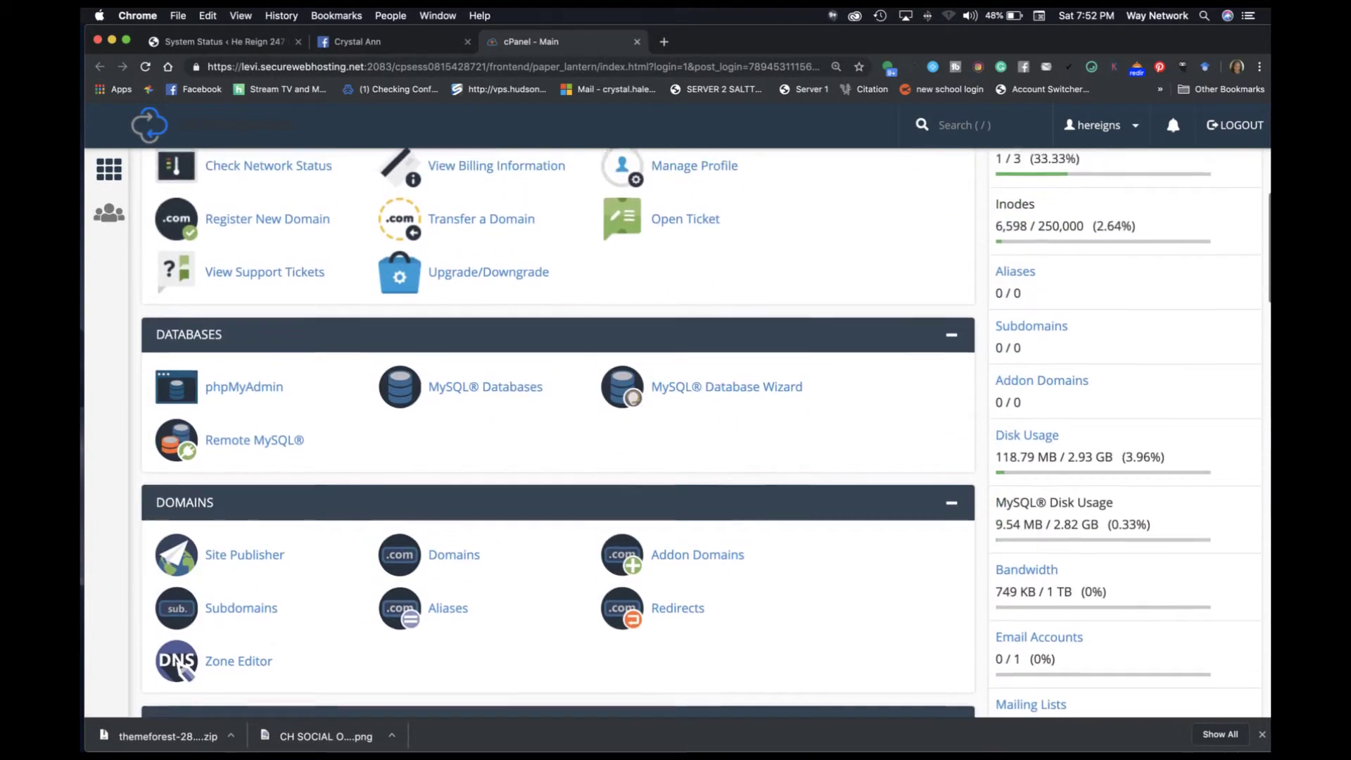
scroll(181, 665, up, 7)
click(211, 174)
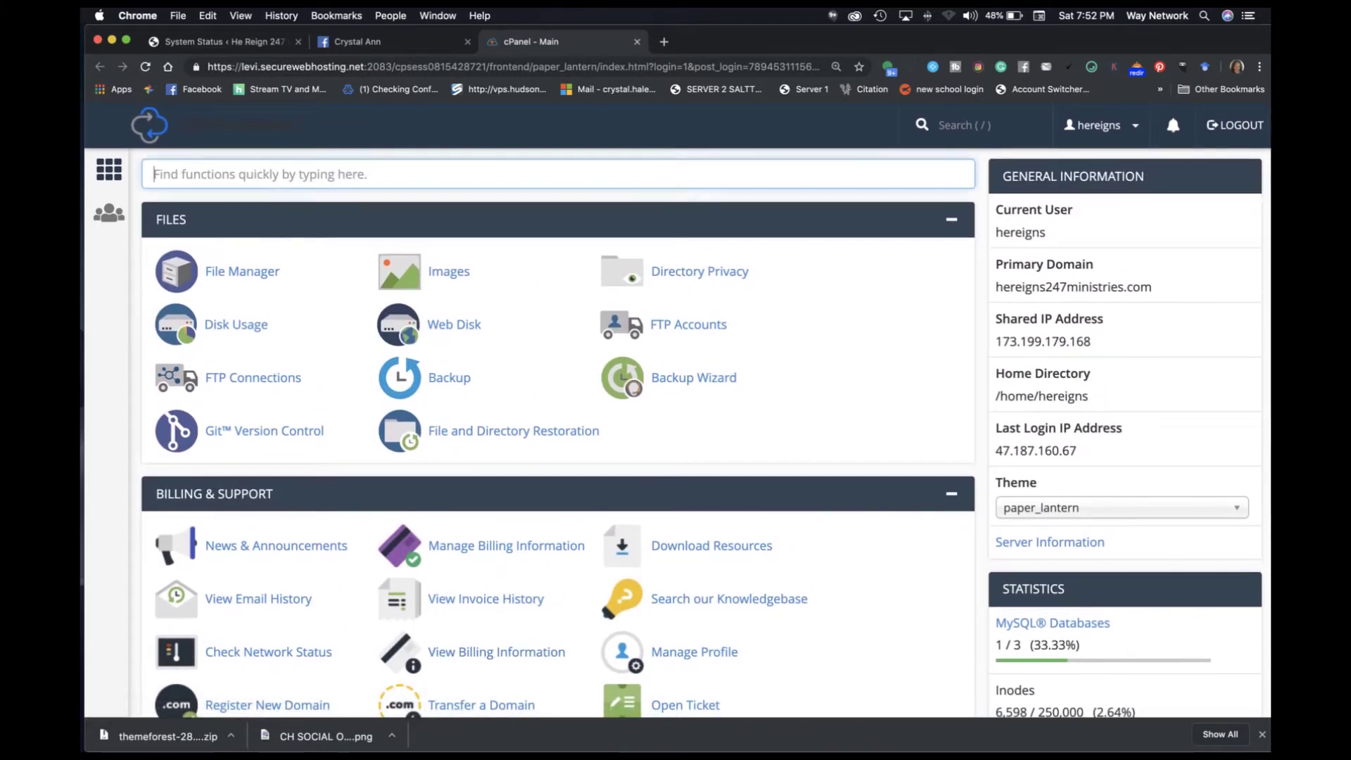
text(p)
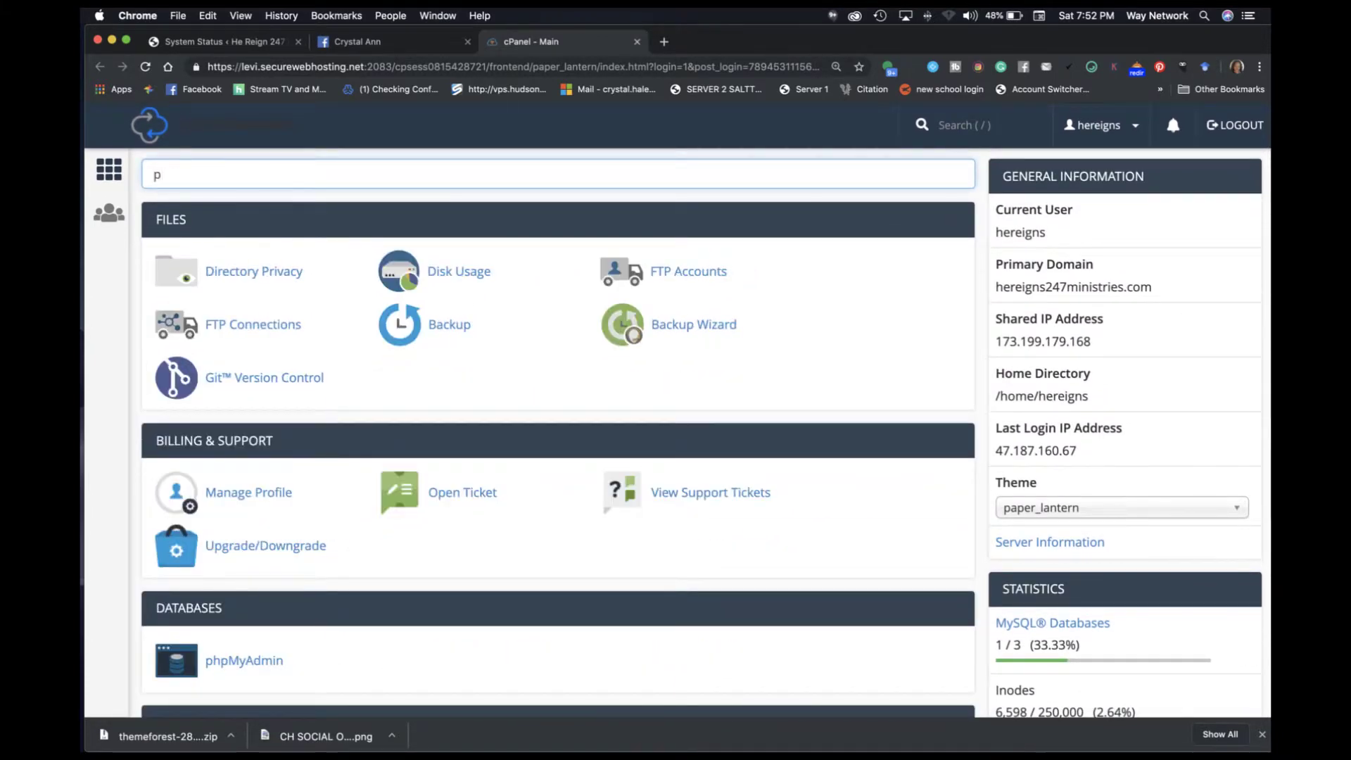
text(h)
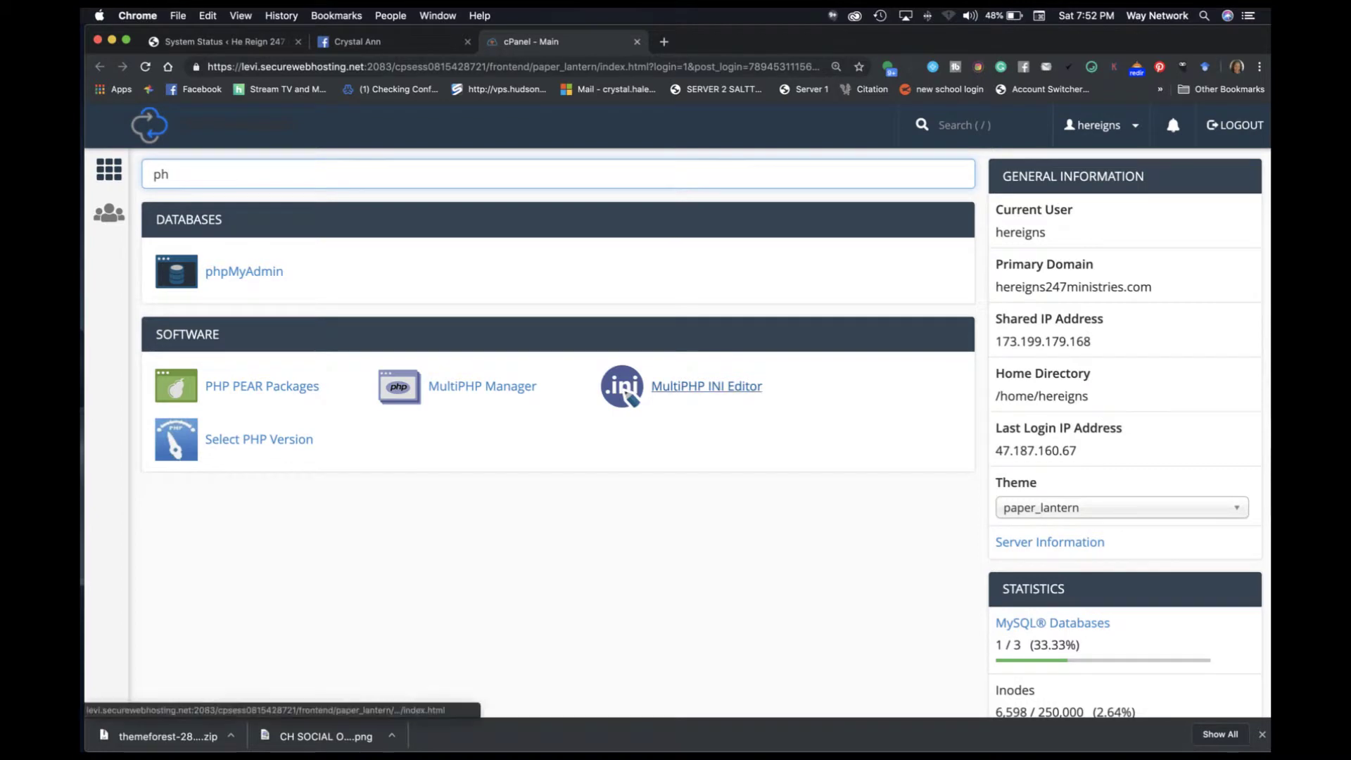
click(706, 386)
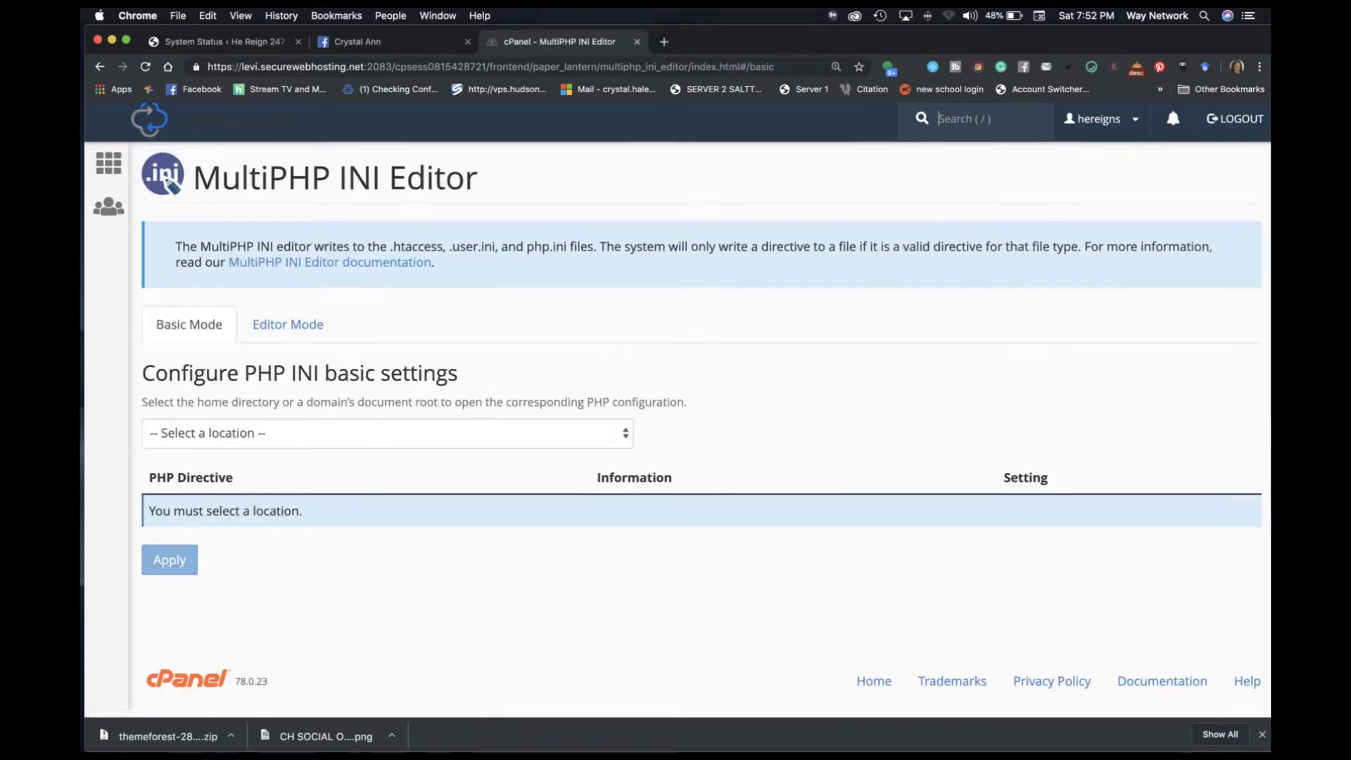
Step: Load the Home Directory's PHP configuration in the hereigns account and look through its directives
click(387, 439)
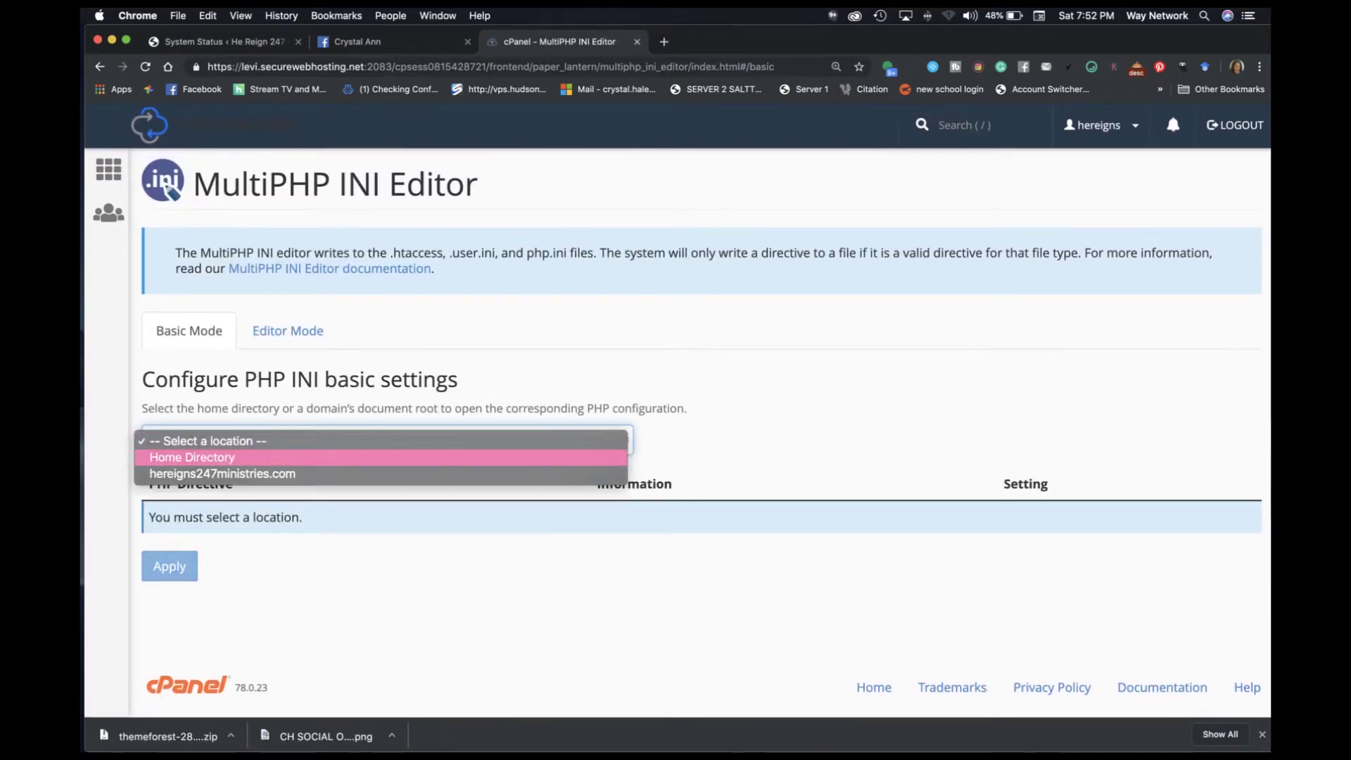
click(197, 455)
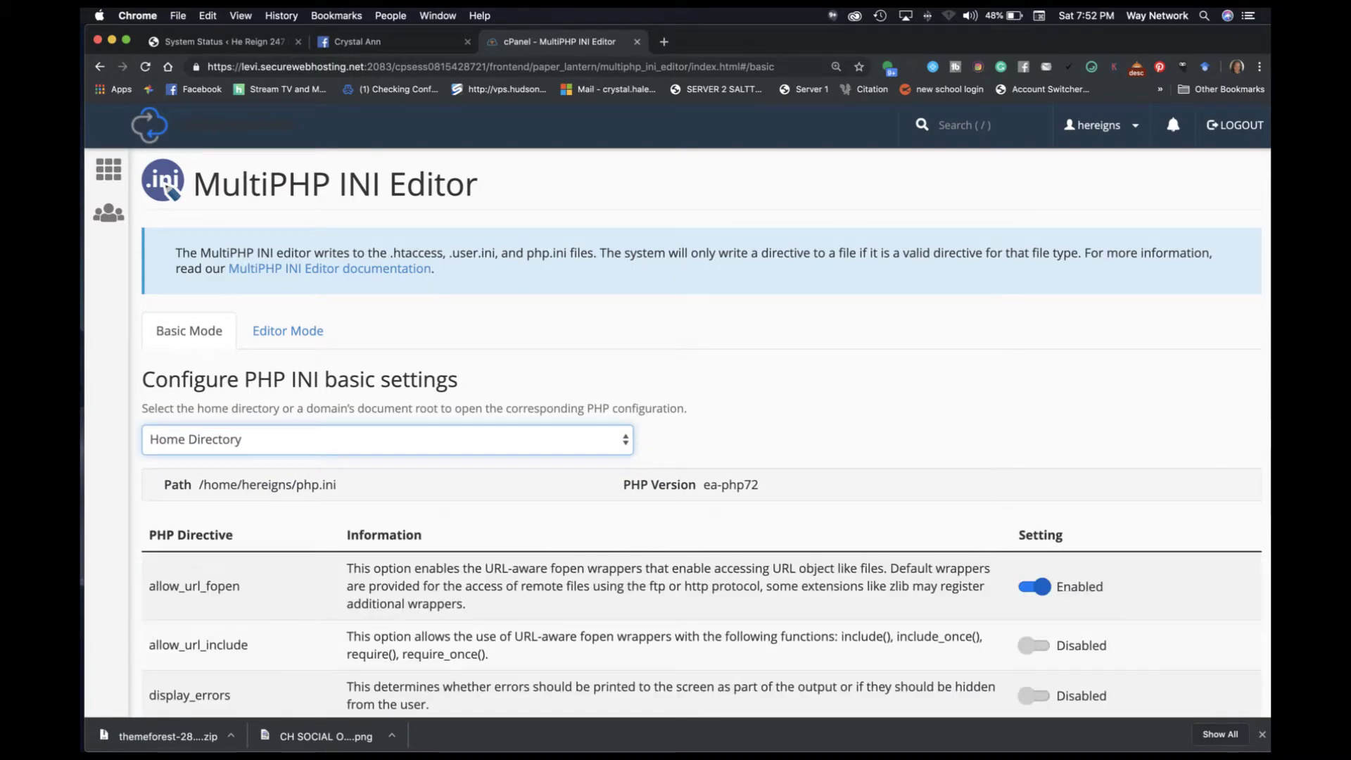
scroll(831, 529, down, 15)
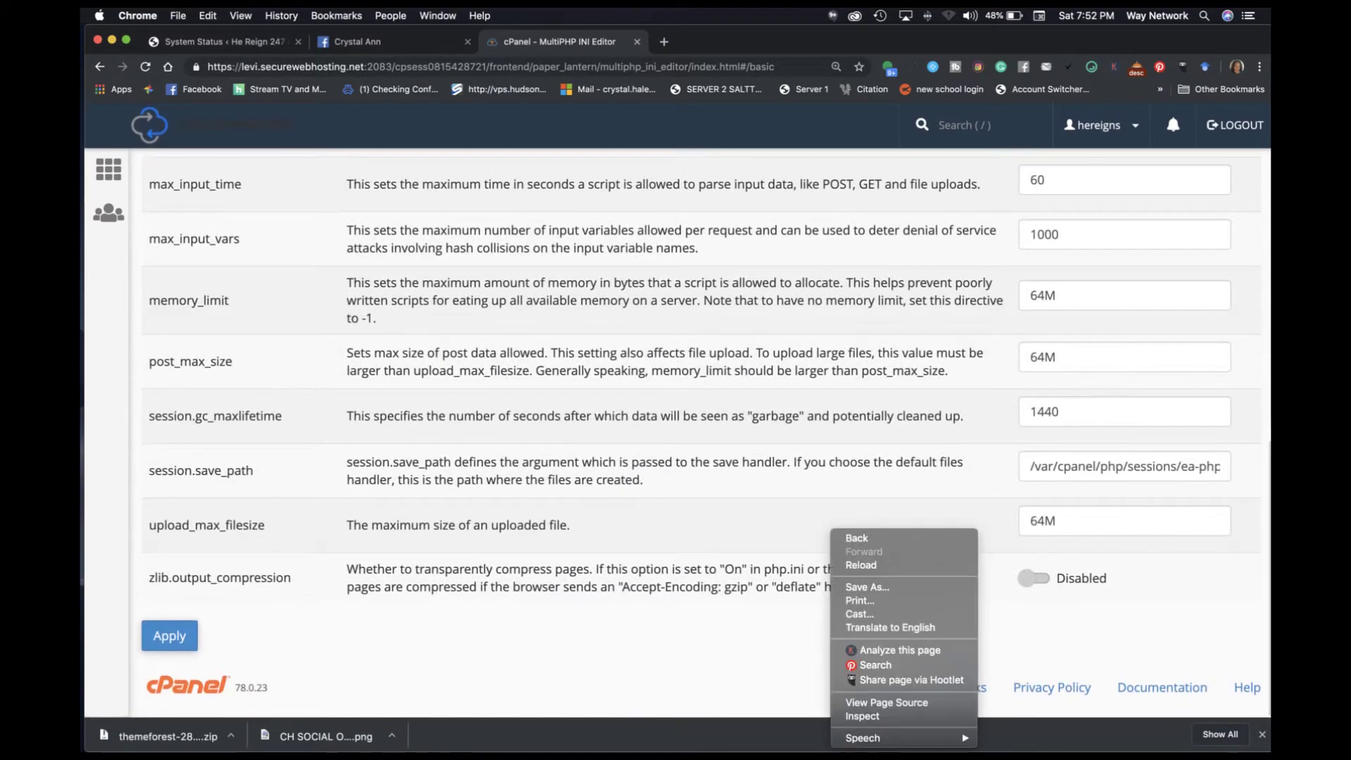
right_click(831, 529)
key(Escape)
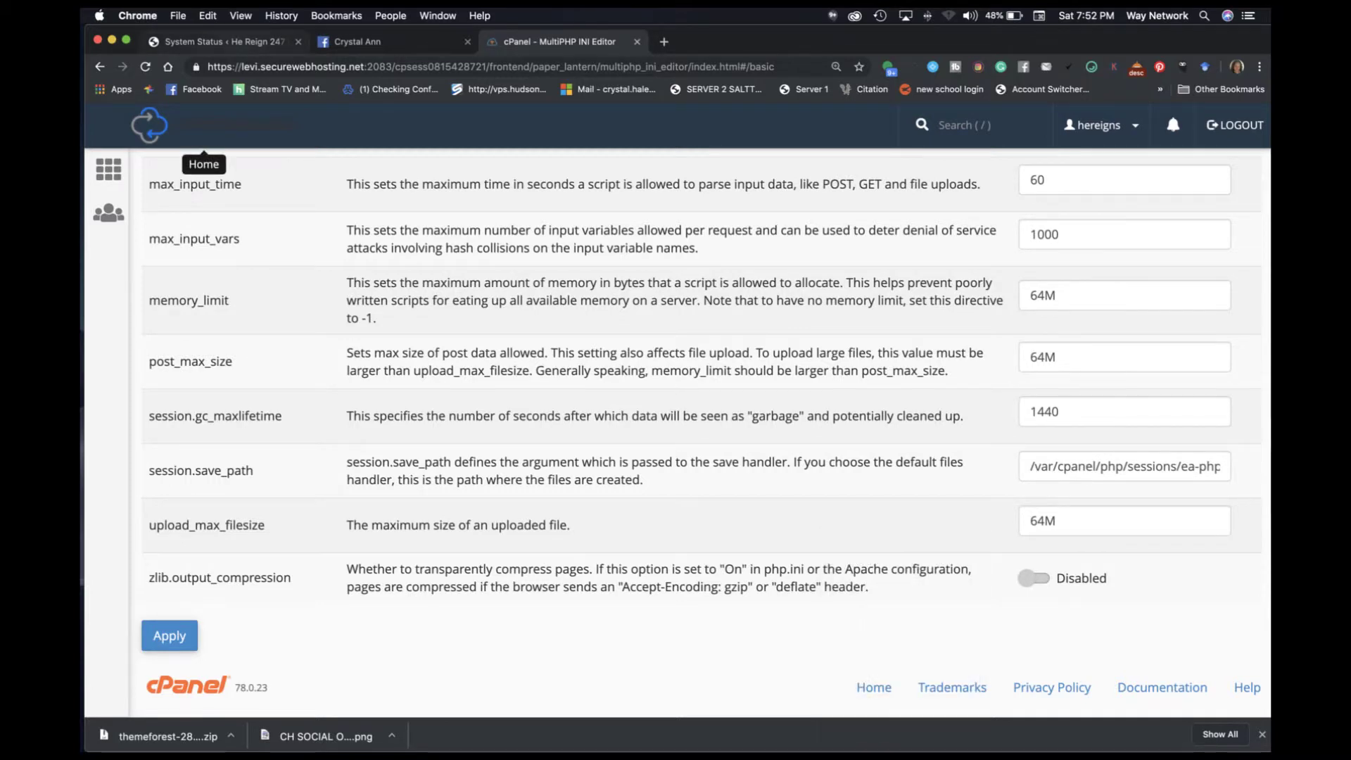
Step: Compare the Server Environment recommendations on the WordPress System Status page with the directives in the MultiPHP INI Editor
key(super+1)
scroll(679, 422, up, 1)
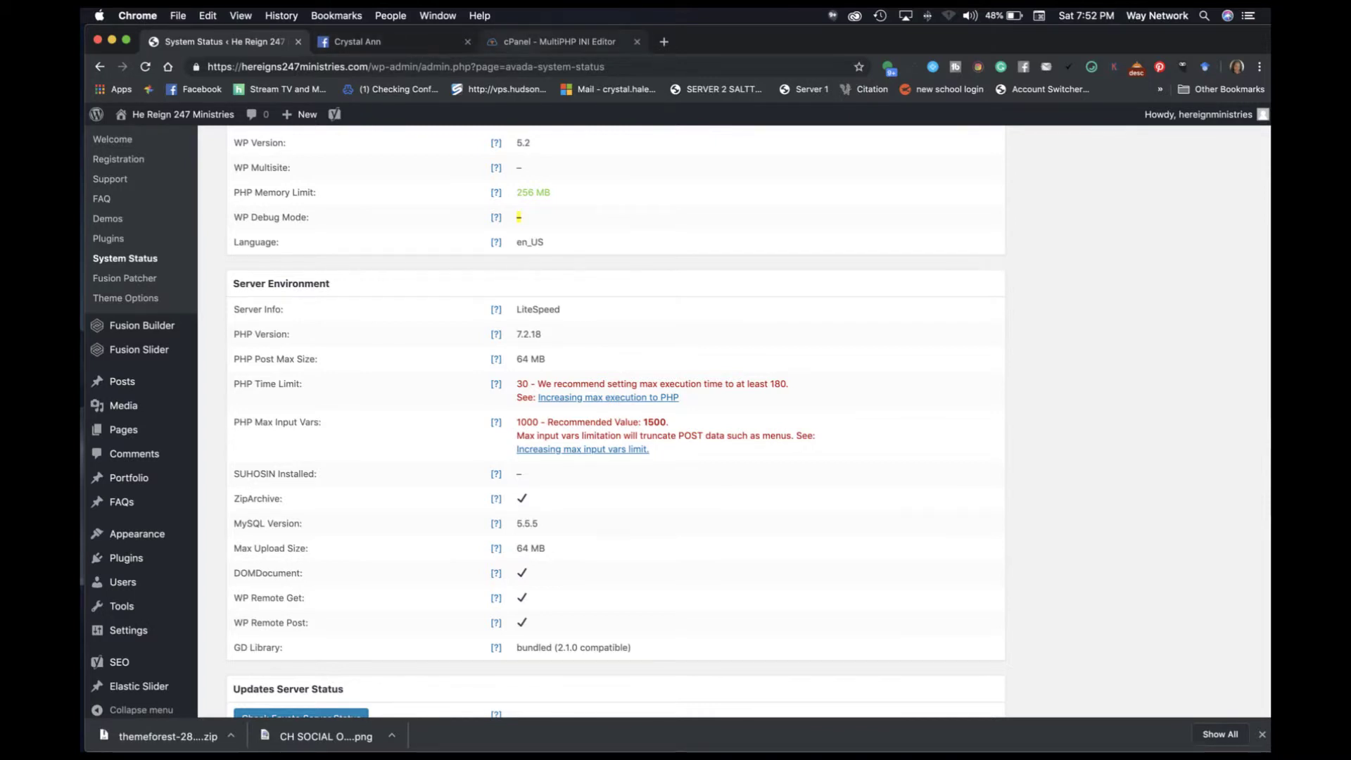
key(super+3)
scroll(701, 433, up, 5)
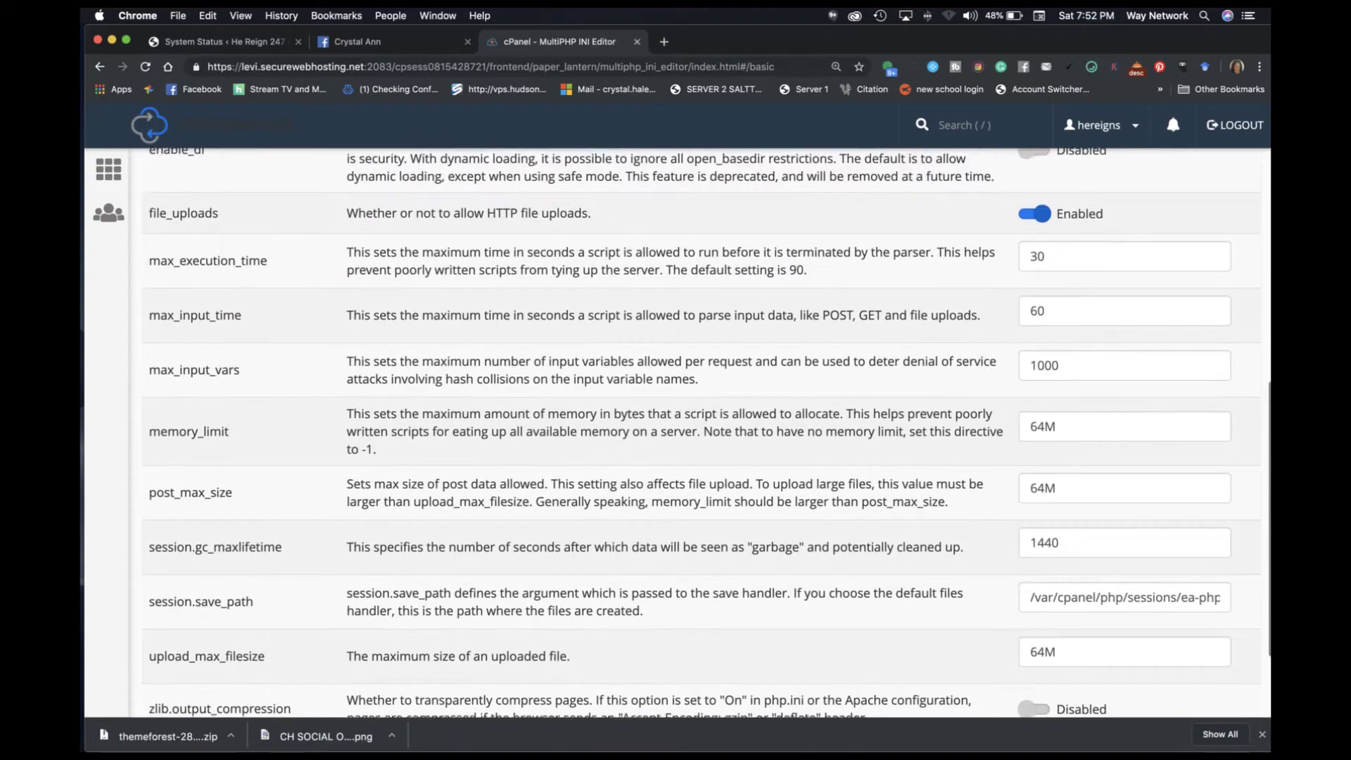
scroll(701, 433, up, 3)
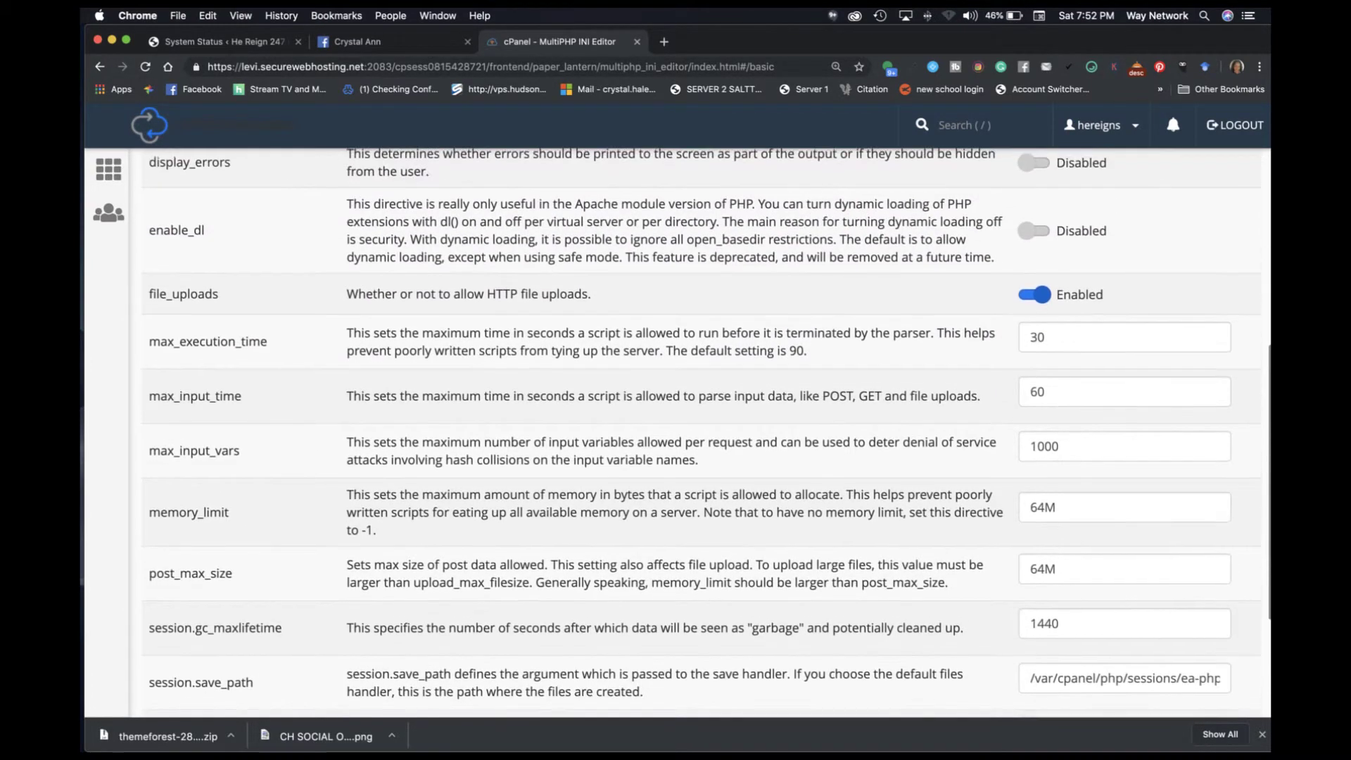
scroll(708, 433, up, 5)
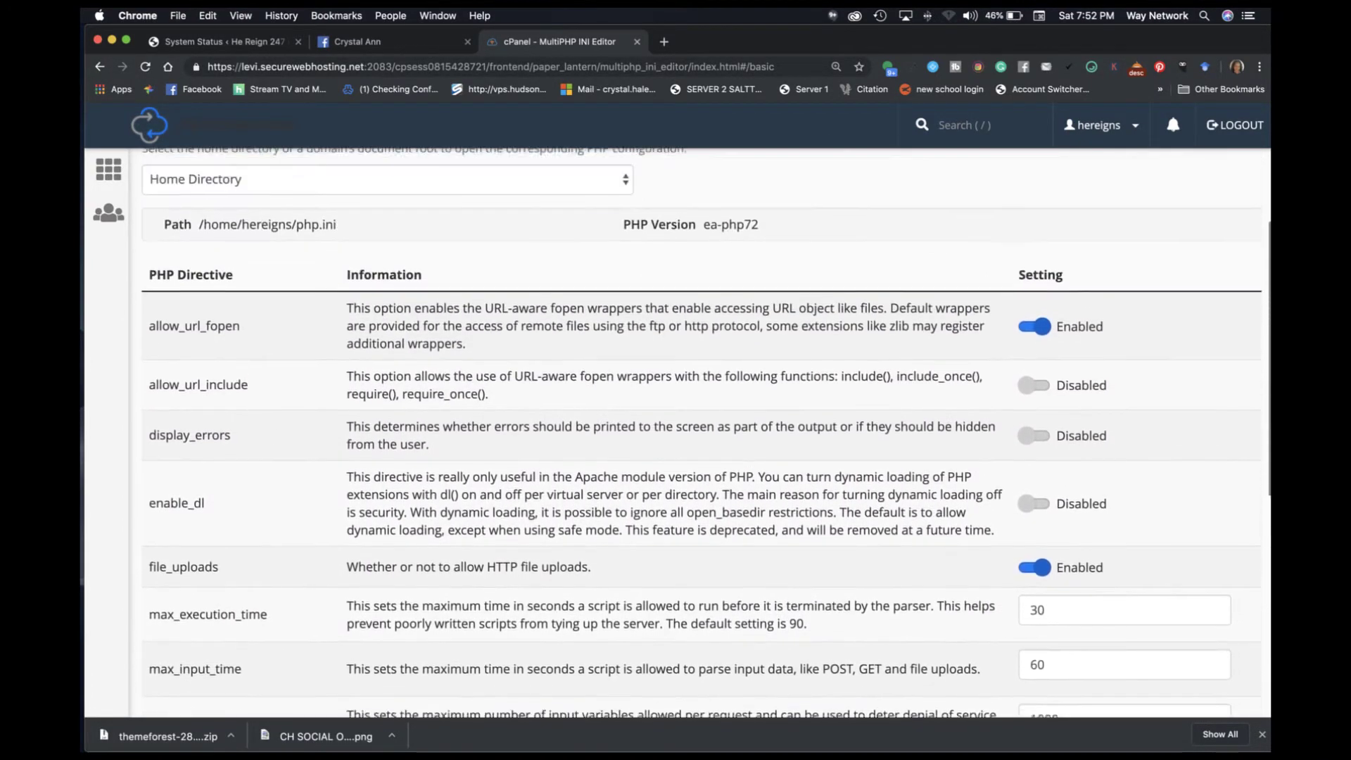
scroll(707, 433, down, 7)
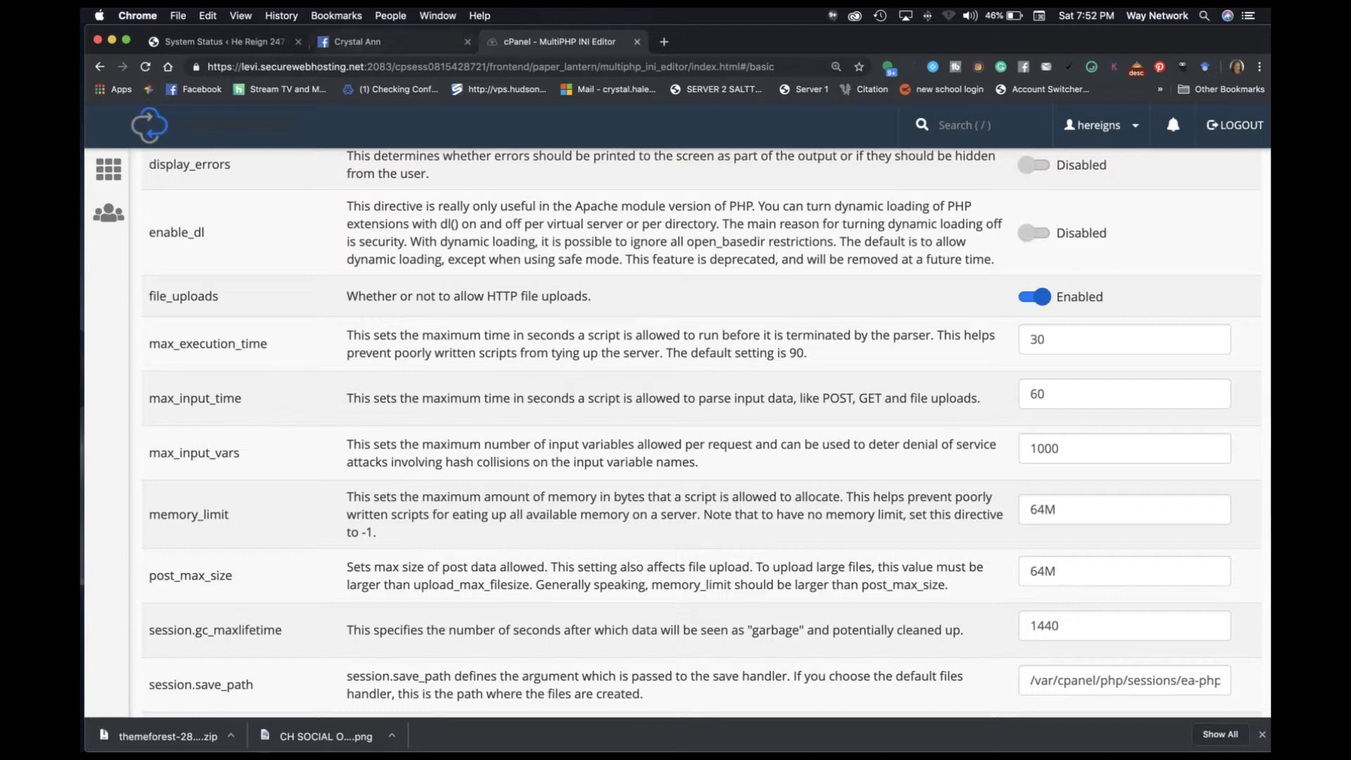
Step: Recheck the recommended PHP time limit on the System Status page and set max_execution_time to 180
key(ctrl+shift+Tab)
key(ctrl+shift+Tab)
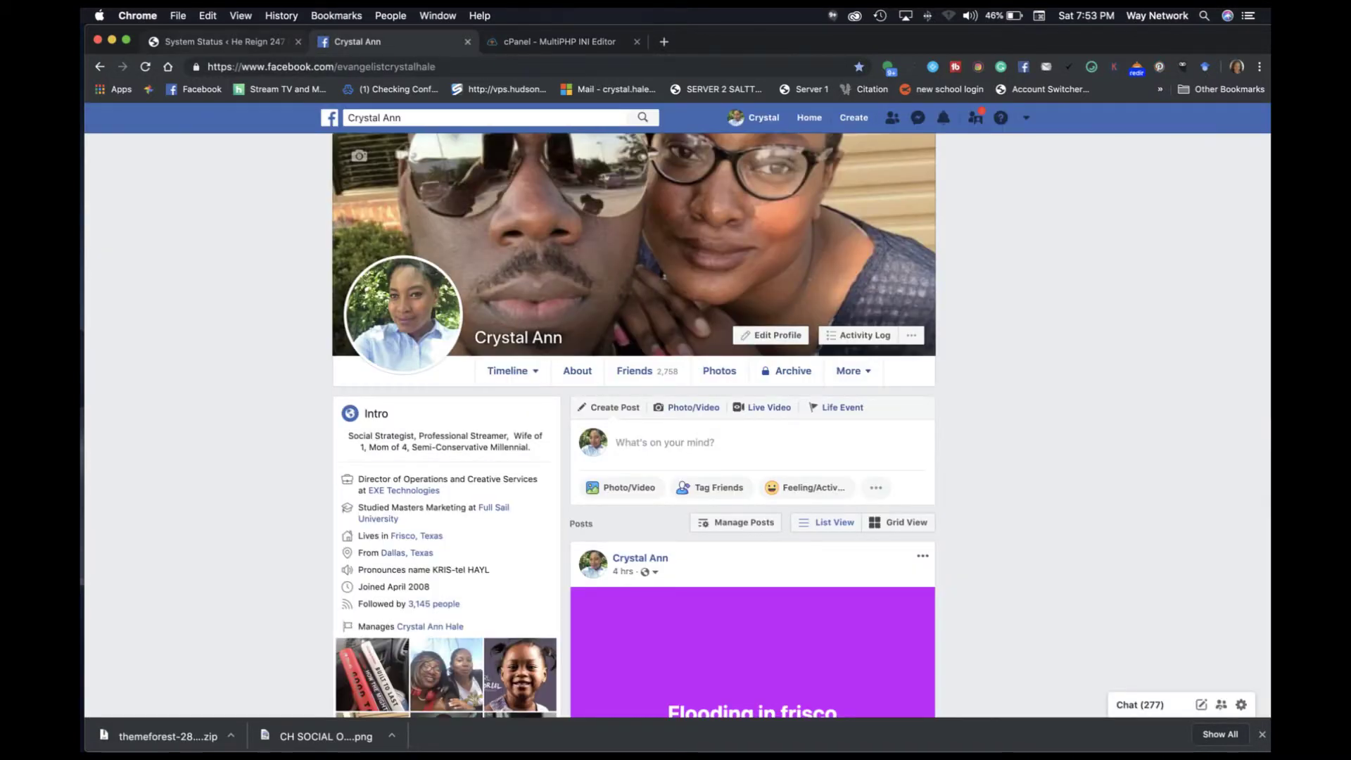
key(ctrl+Tab)
key(ctrl+Tab)
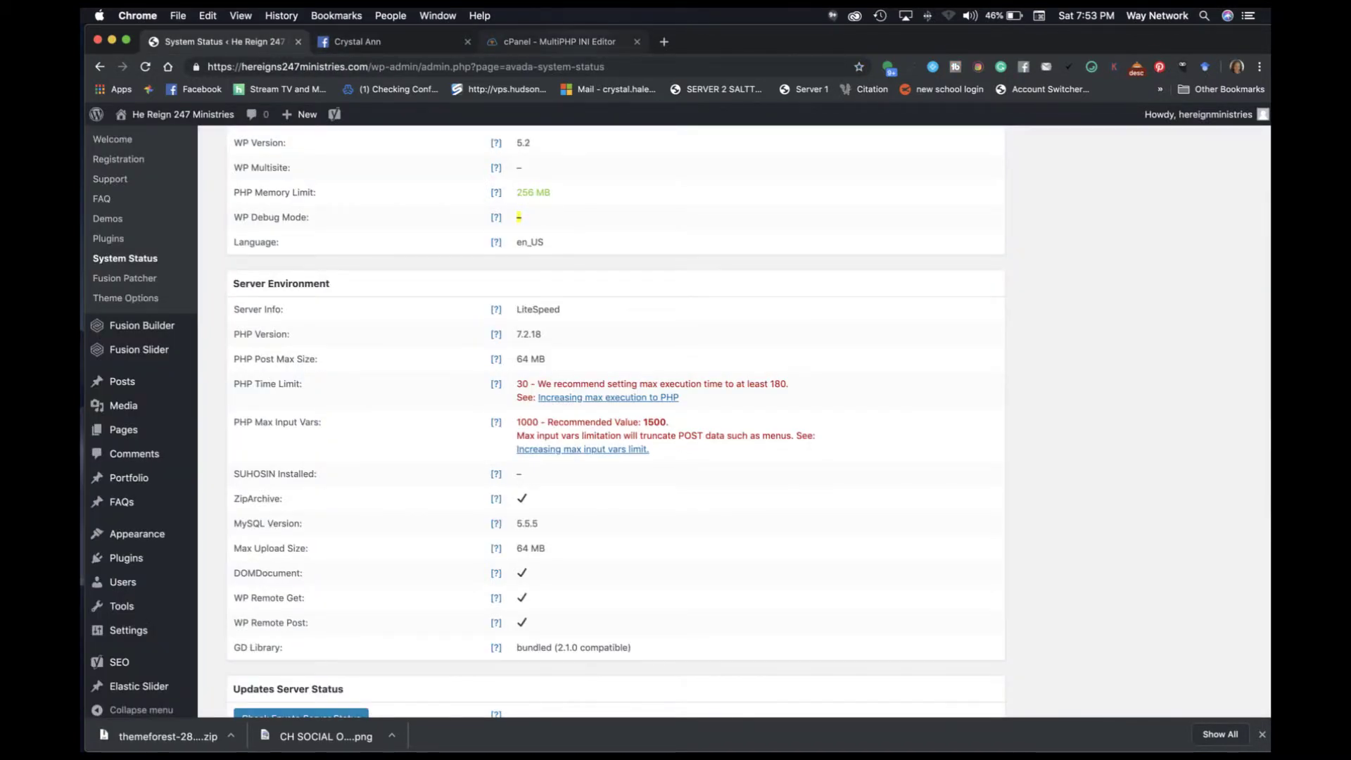
key(Up)
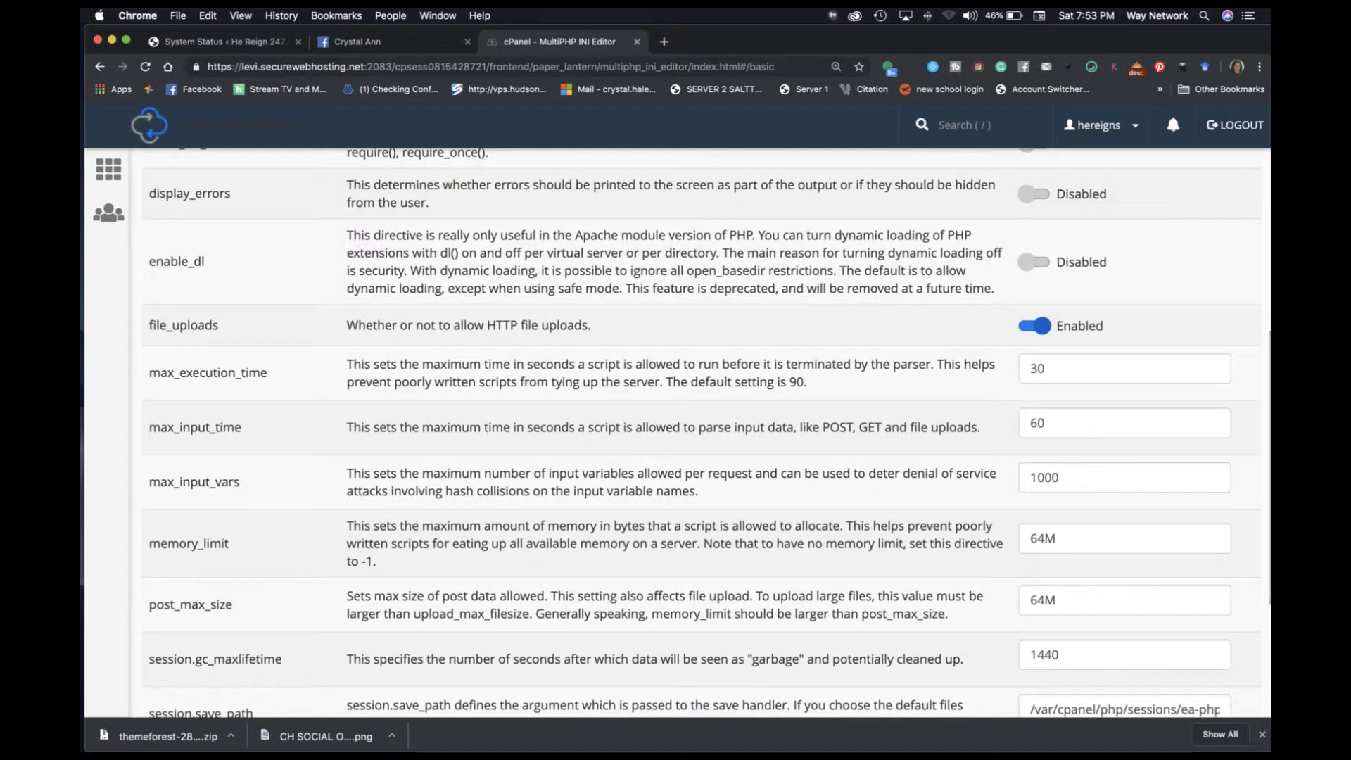
key(Tab)
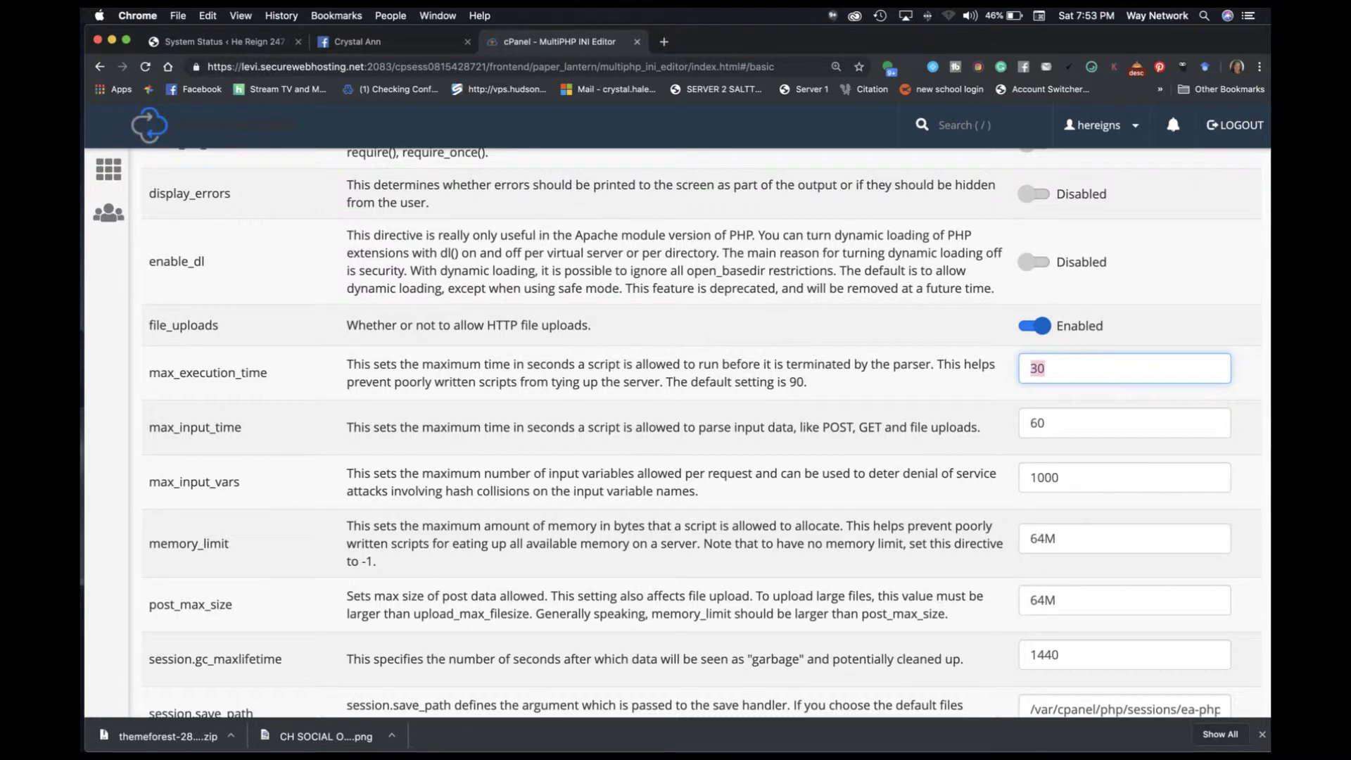
text(180)
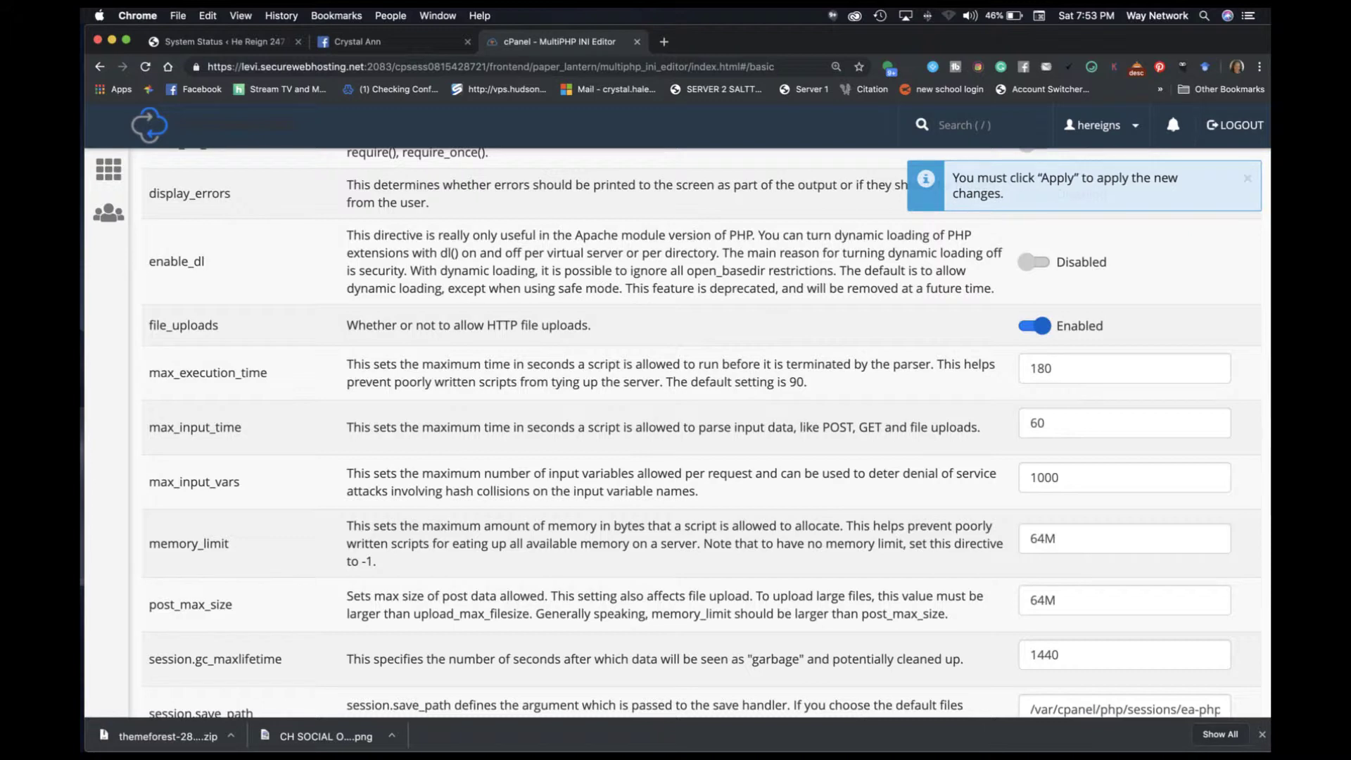
Step: Recheck the recommended PHP Max Input Vars on the System Status page and set max_input_vars to 1500 in the MultiPHP INI Editor
key(super+1)
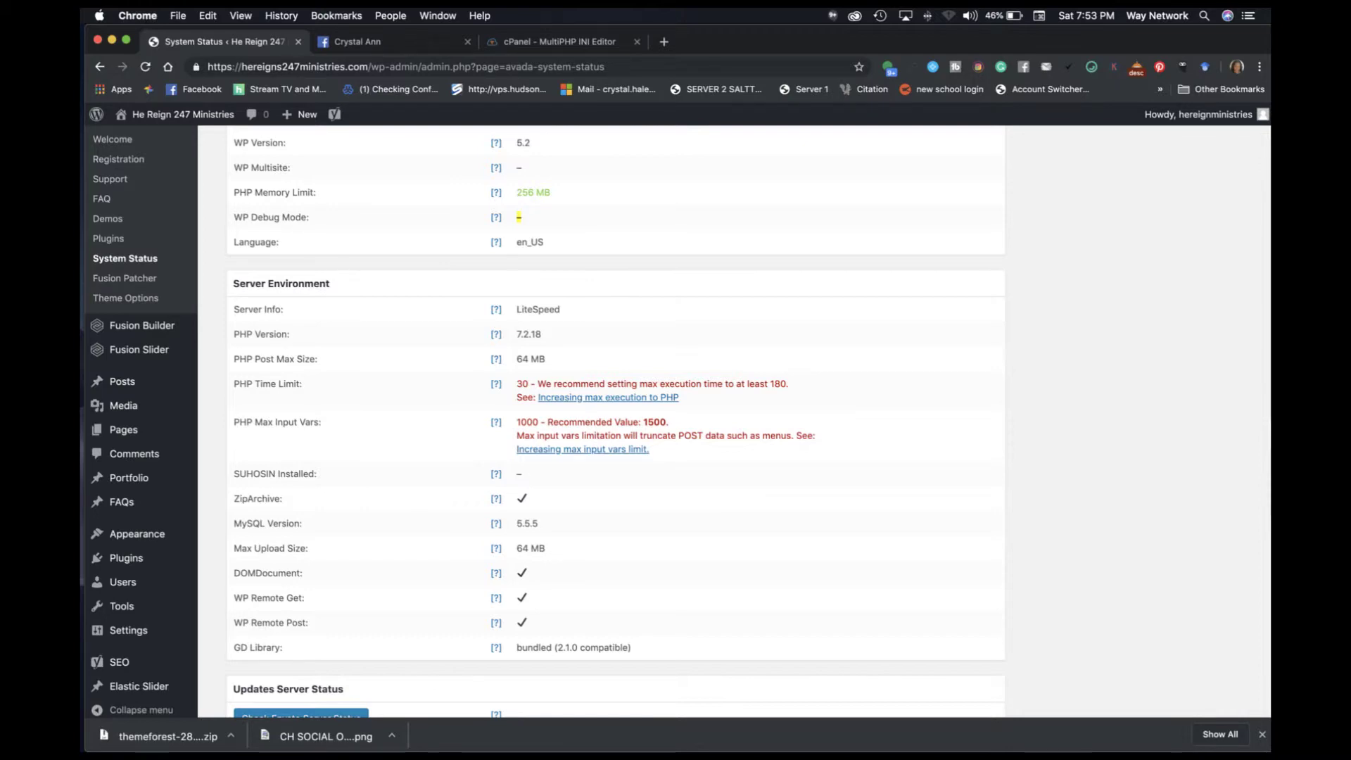
key(super+3)
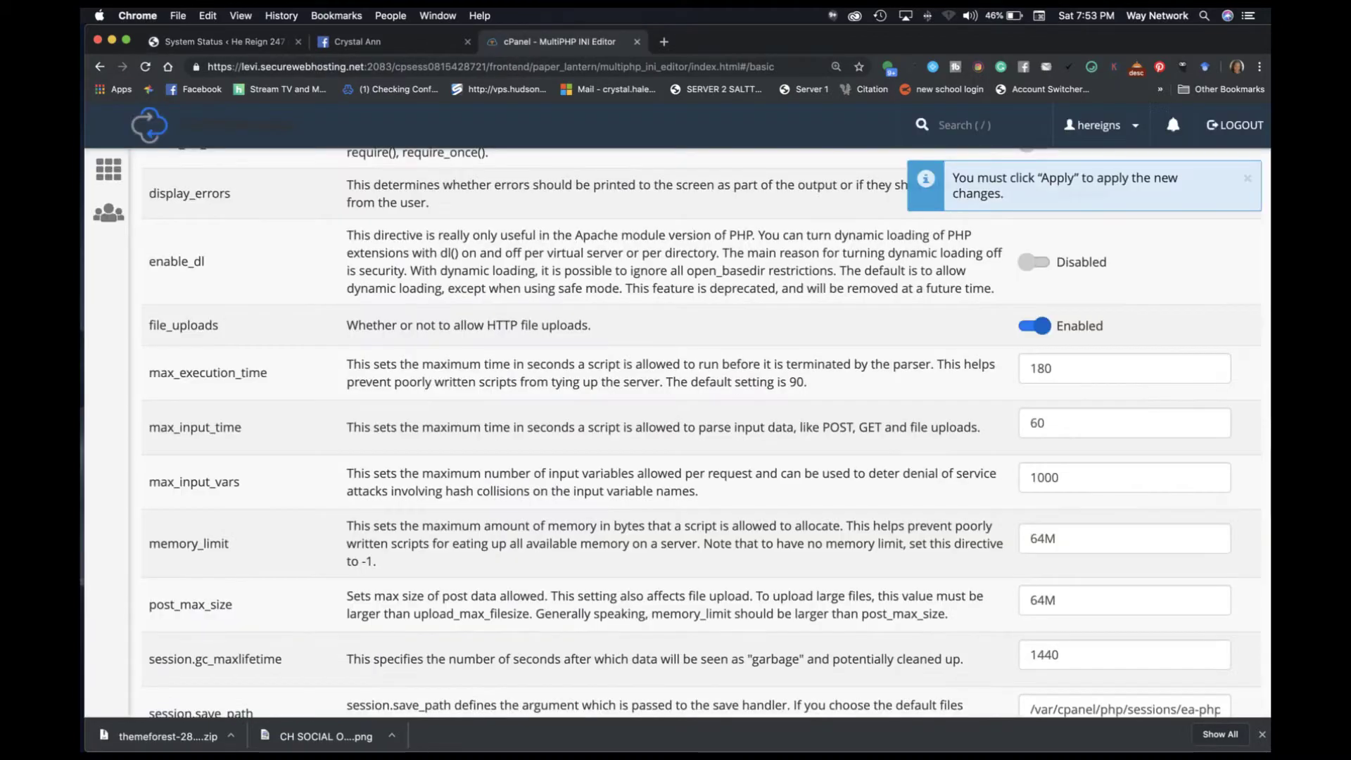
scroll(704, 433, down, 5)
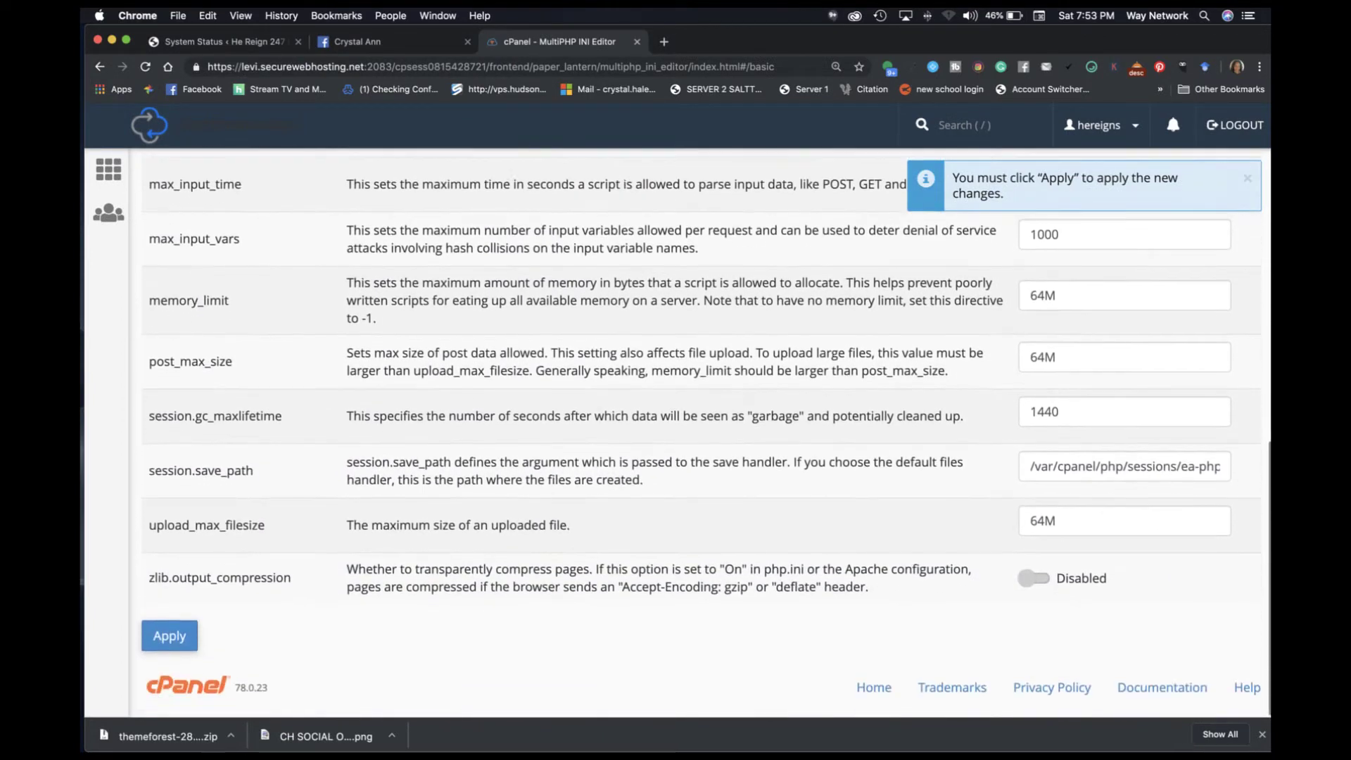
scroll(703, 433, up, 4)
scroll(704, 432, up, 5)
scroll(703, 433, down, 3)
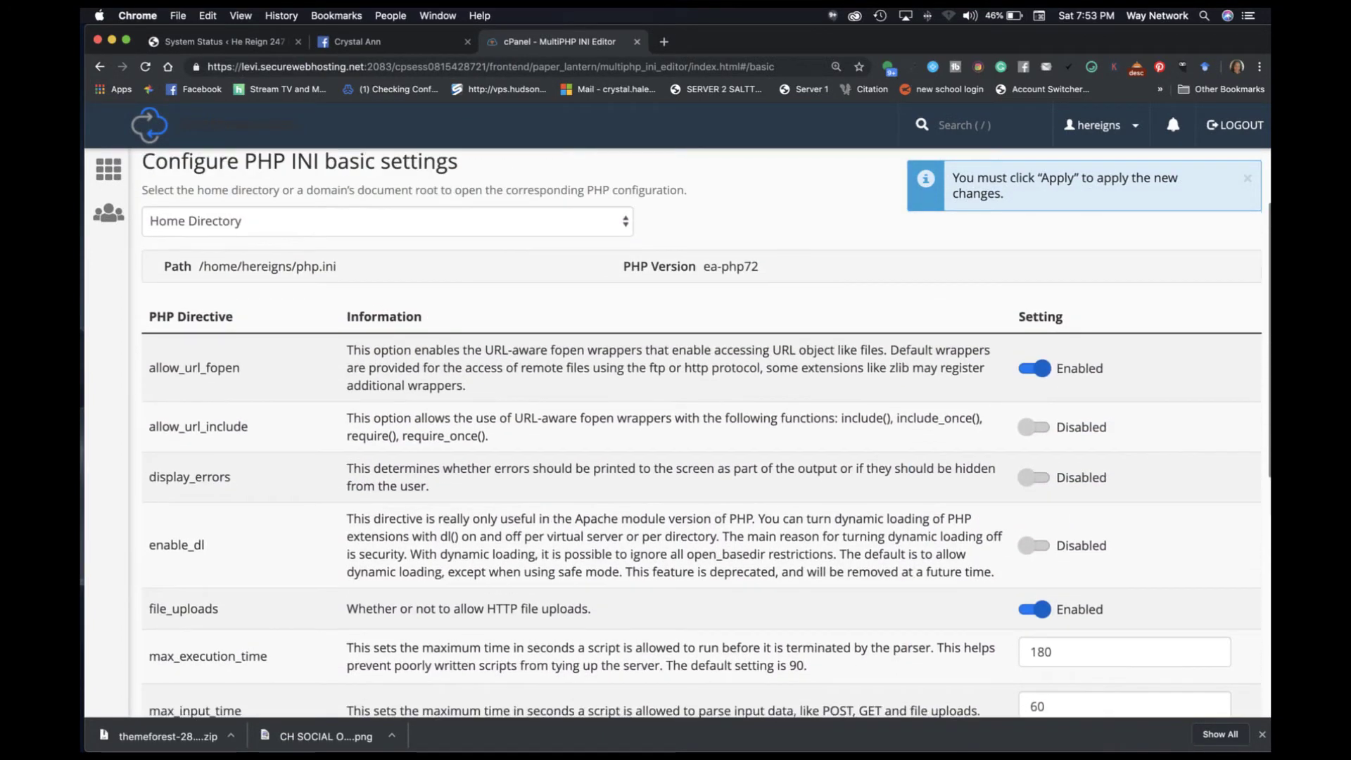
scroll(704, 432, down, 1)
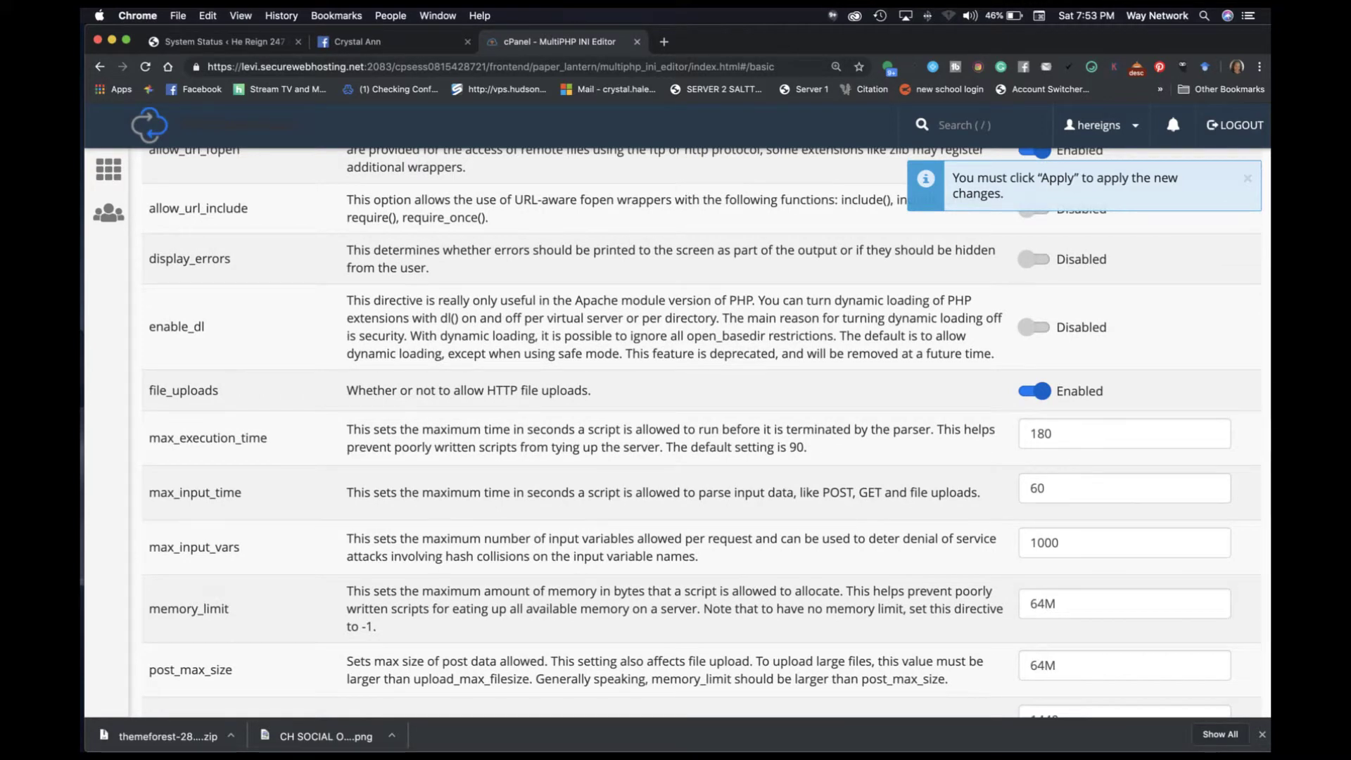
click(1044, 542)
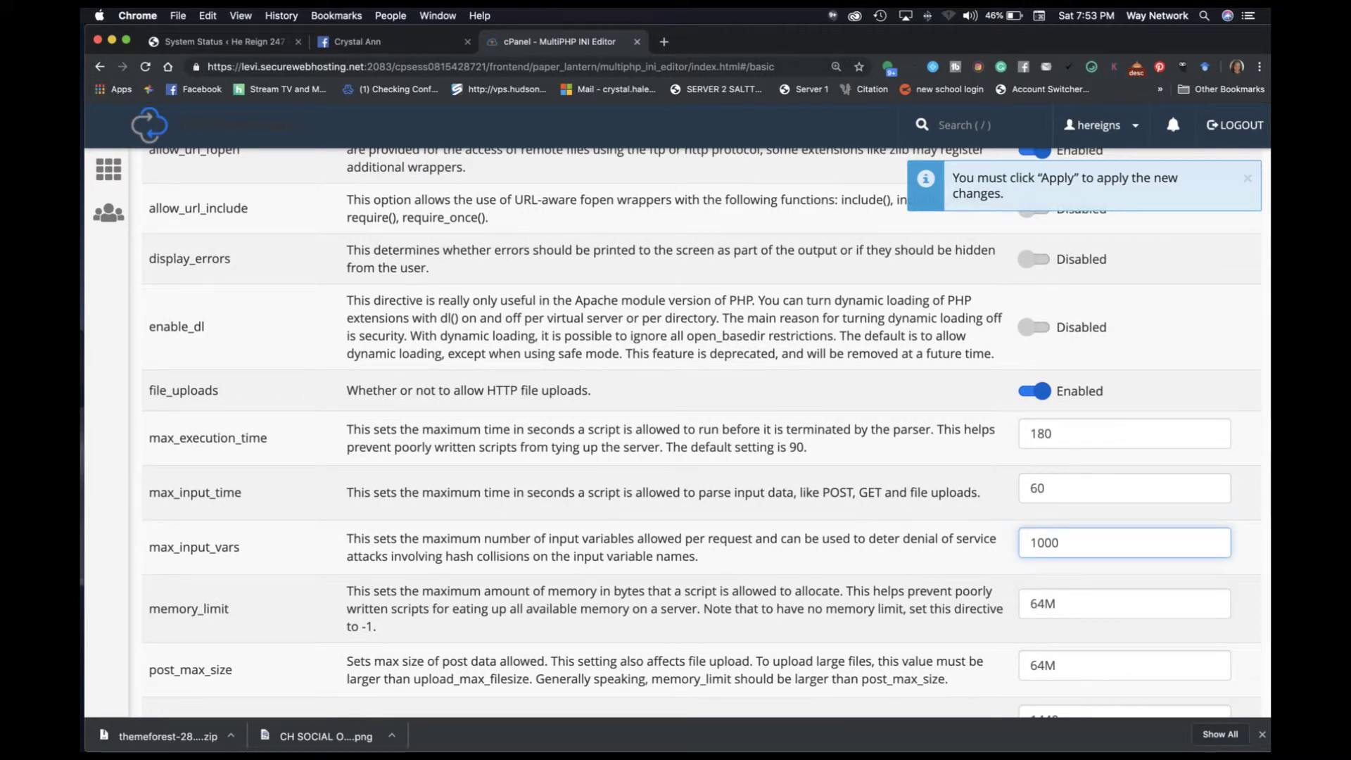
key(BackSpace)
text(5)
Step: Apply the changed PHP directives, reload the WordPress System Status page and compare its Server Environment values with the editor
scroll(703, 433, down, 5)
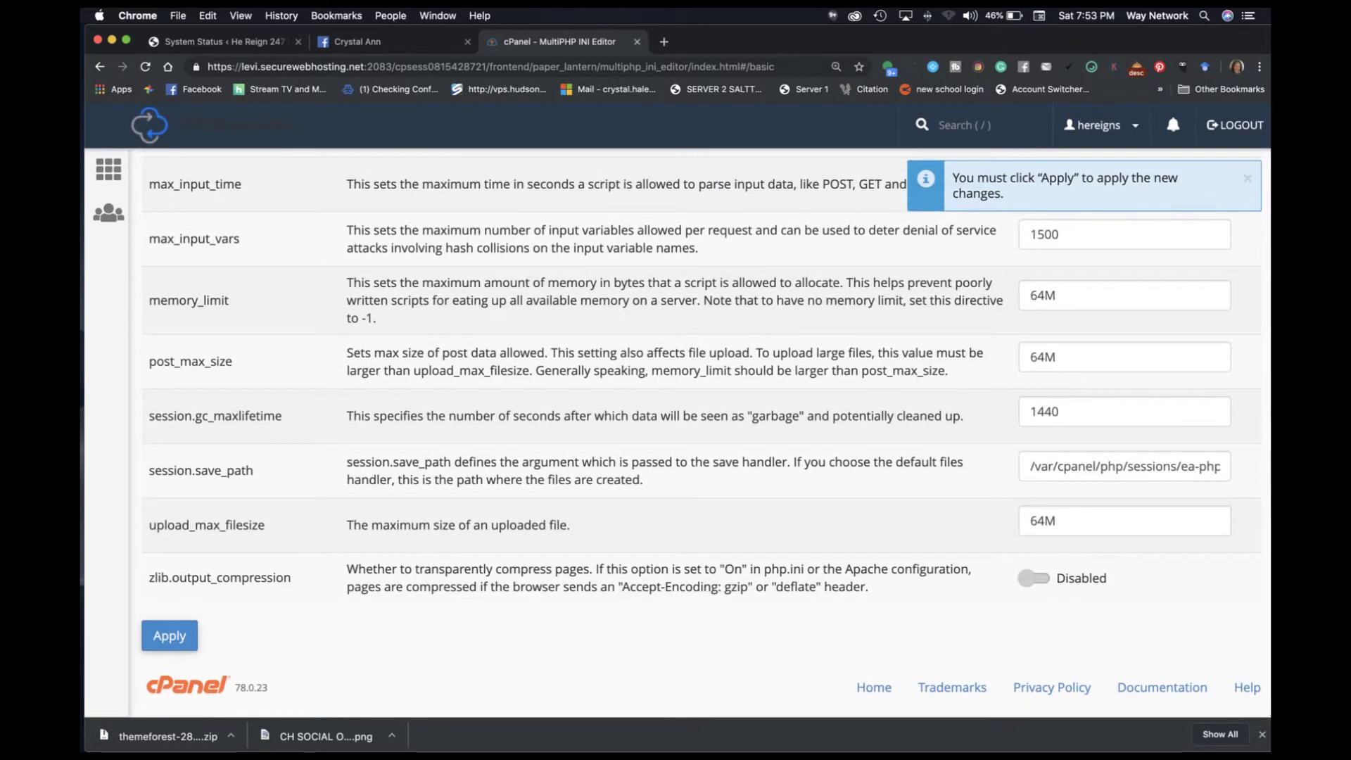
click(170, 634)
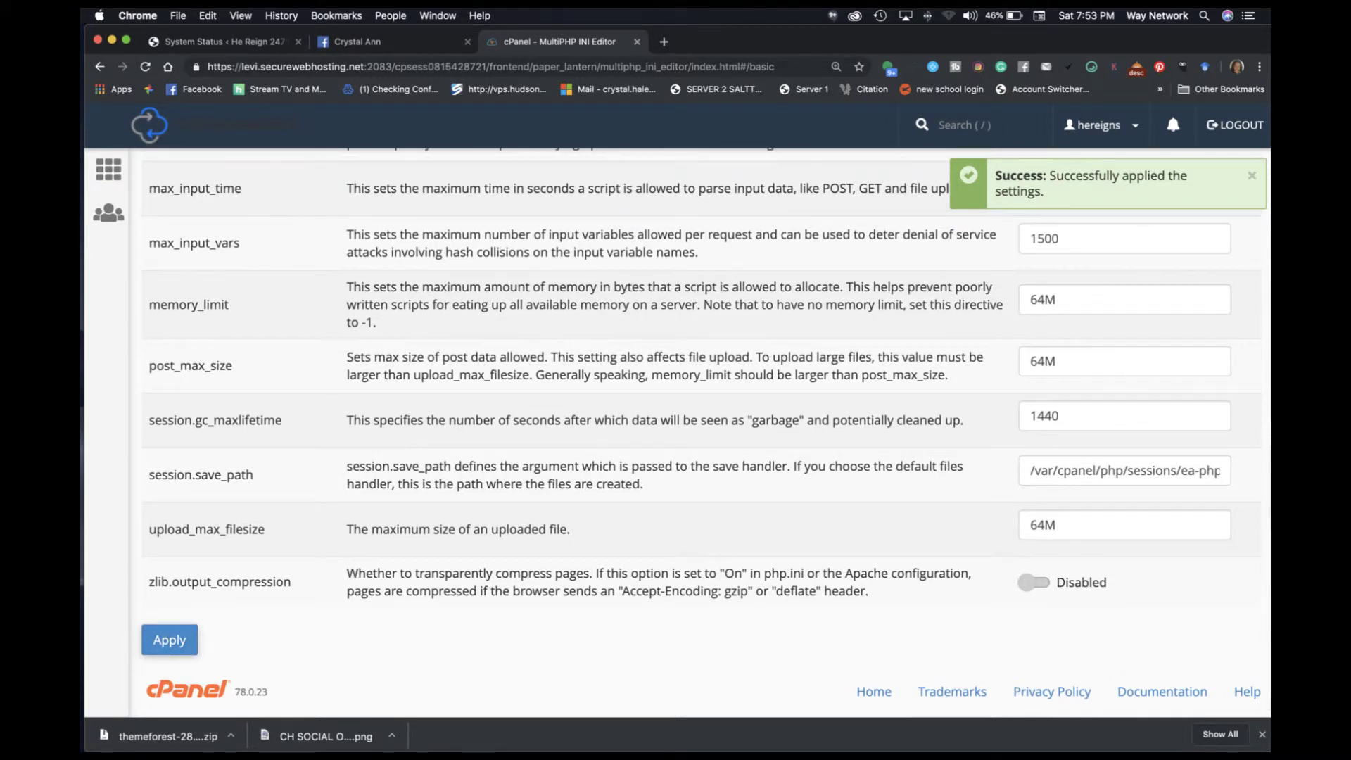
key(super+1)
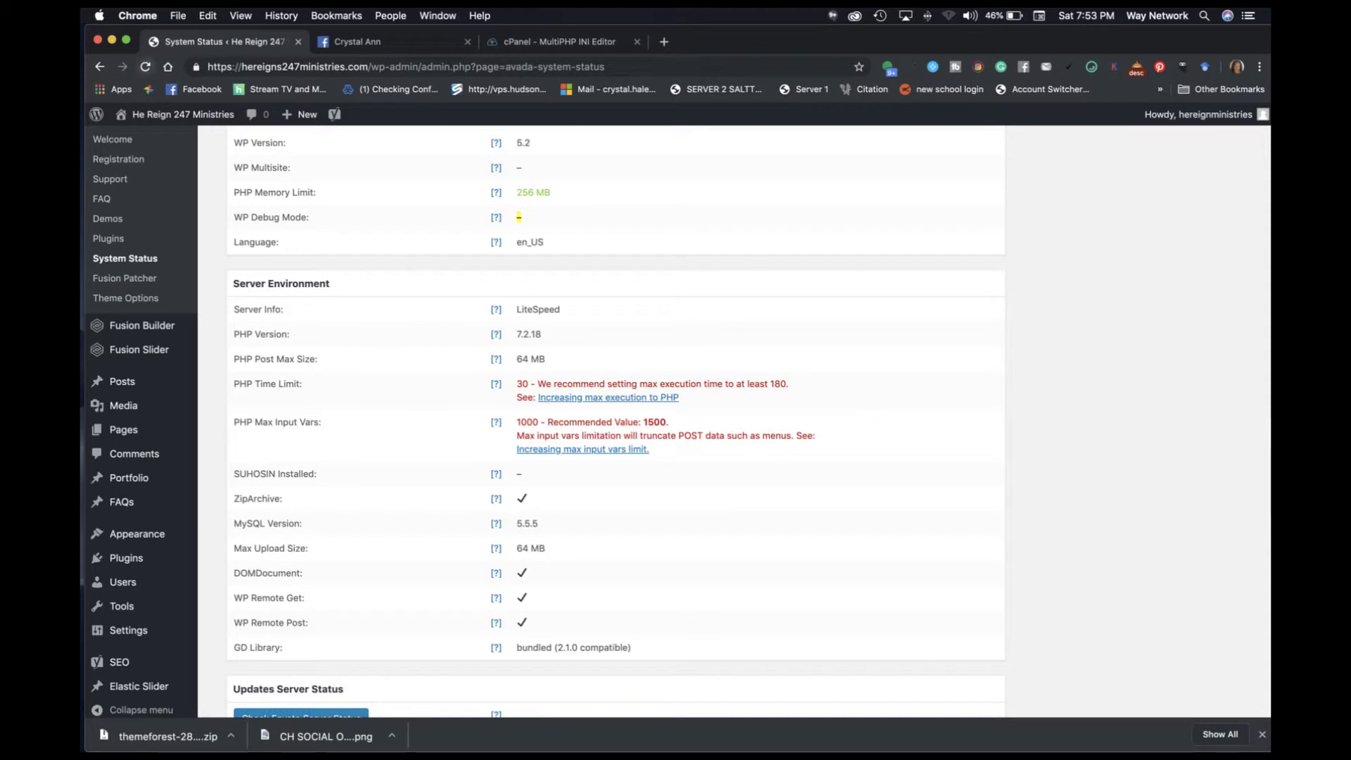
key(super+r)
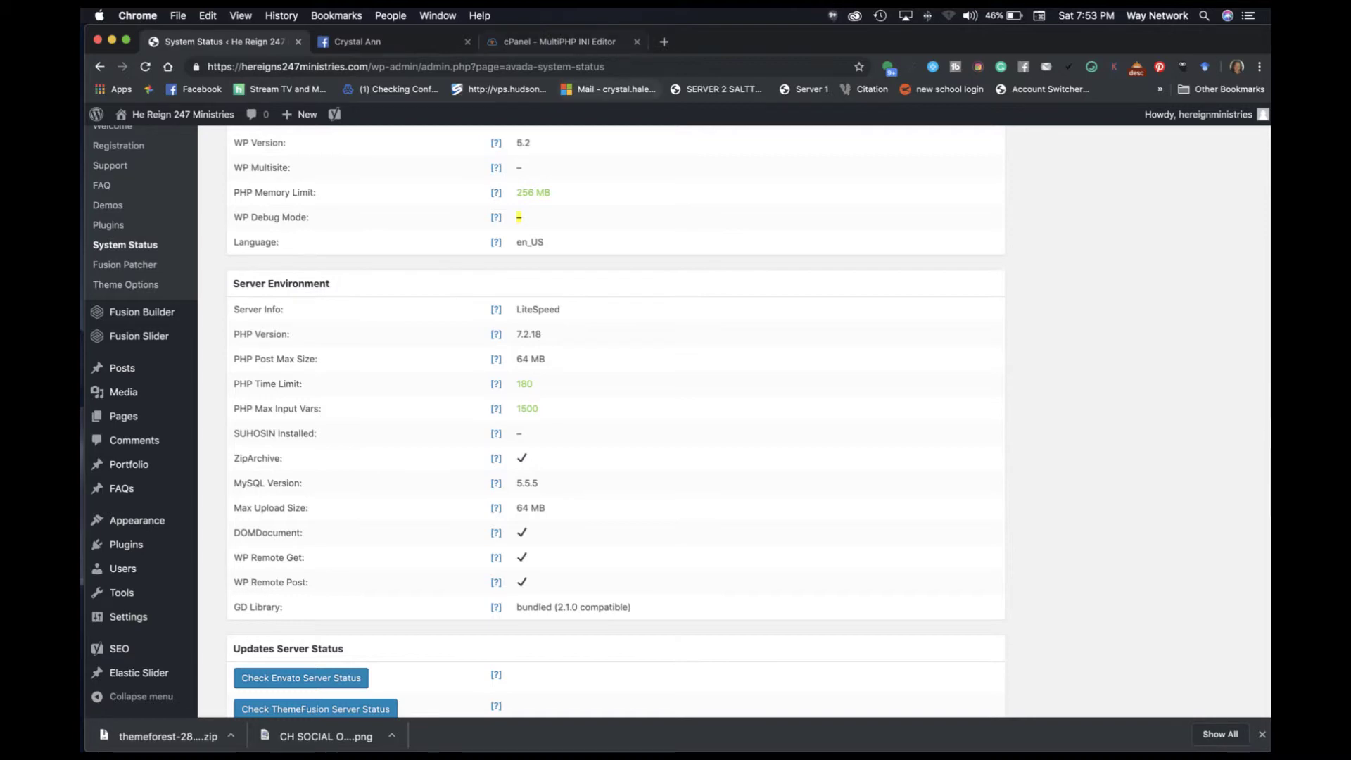
key(super+3)
scroll(701, 432, up, 6)
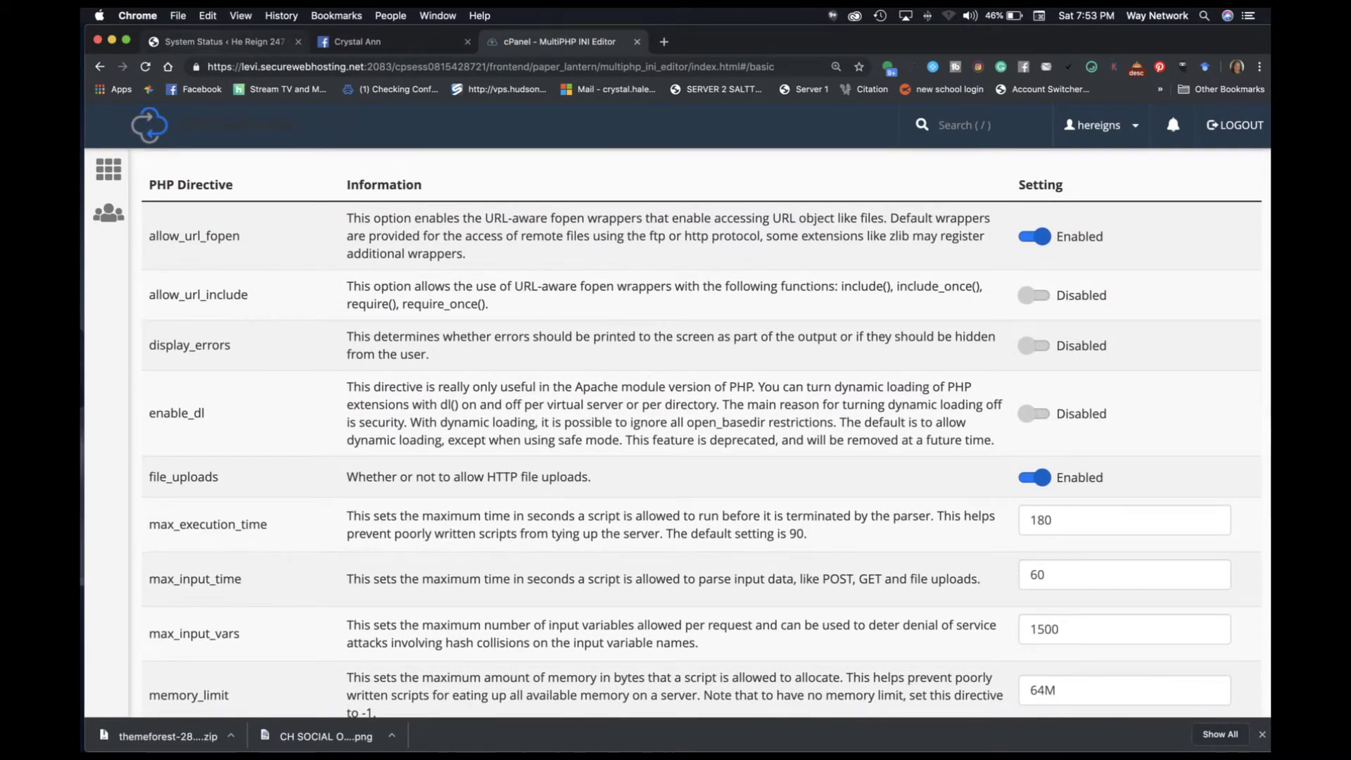
key(super+1)
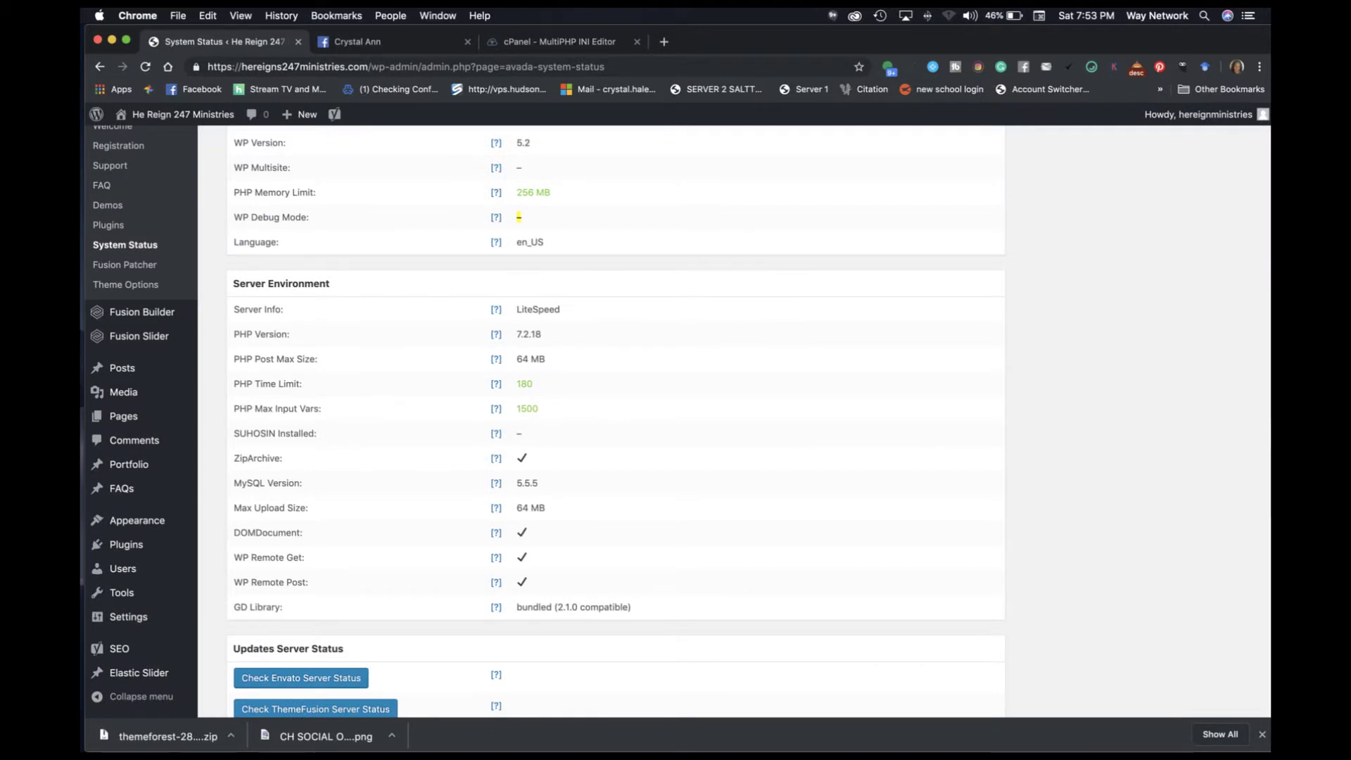
Step: Run the Envato and ThemeFusion server status checks in the Updates Server Status section
scroll(616, 422, down, 3)
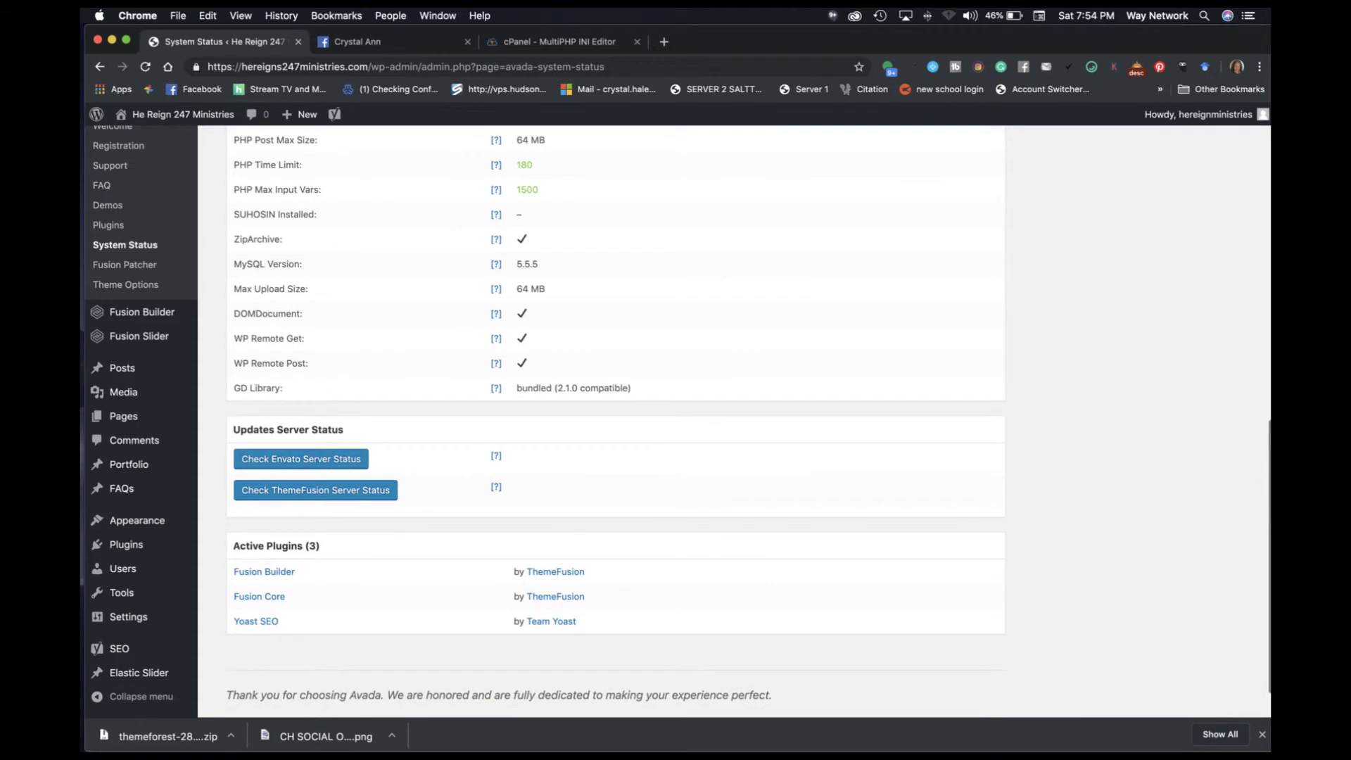
click(310, 459)
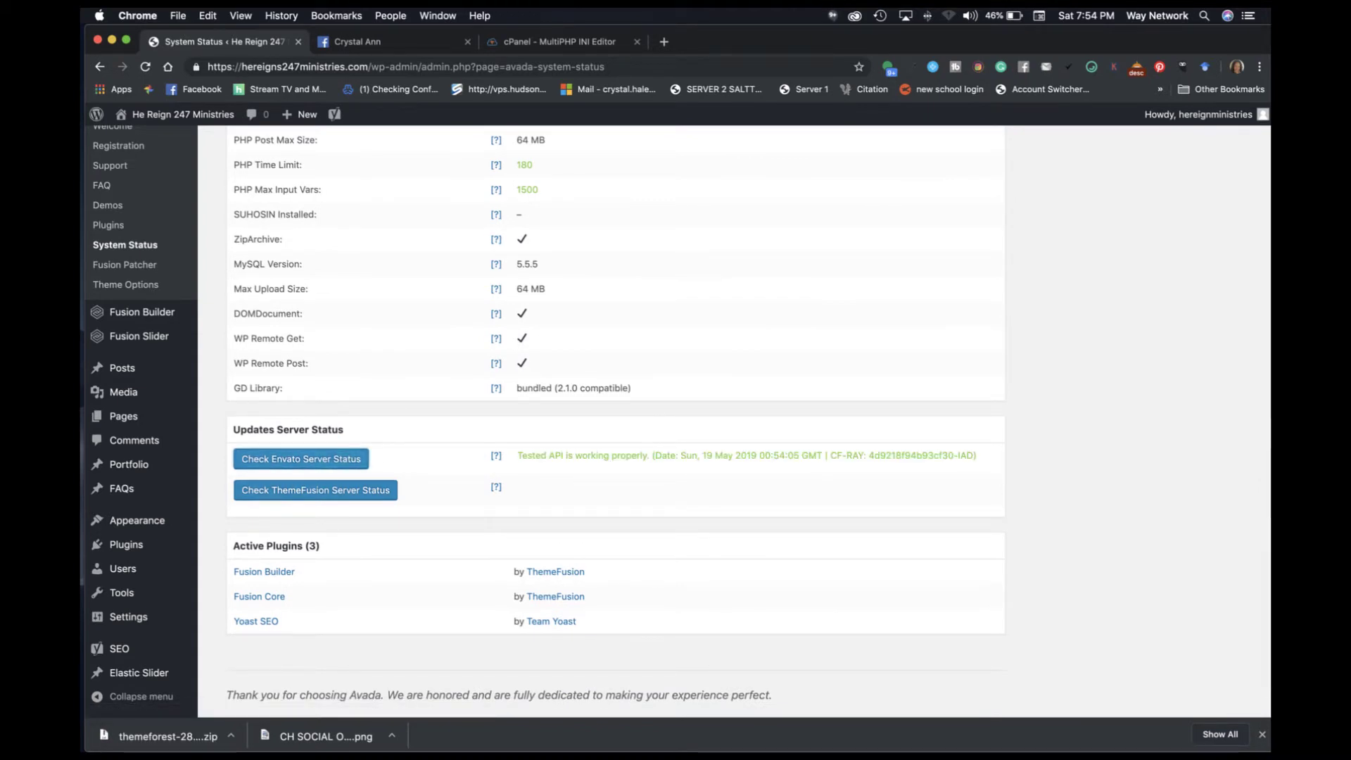
click(315, 489)
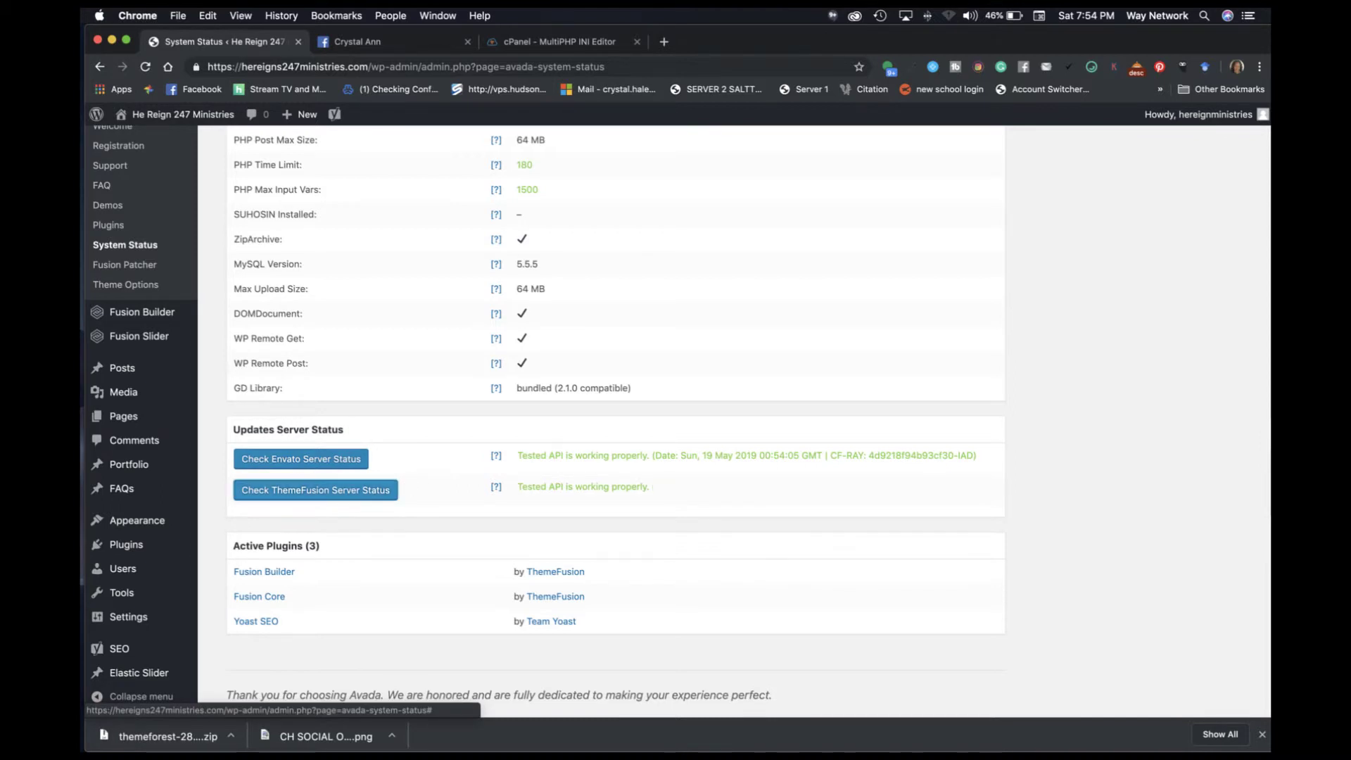
Step: Review the System Status page from the WordPress Environment and Server Environment values through to the active plugins
scroll(610, 422, down, 1)
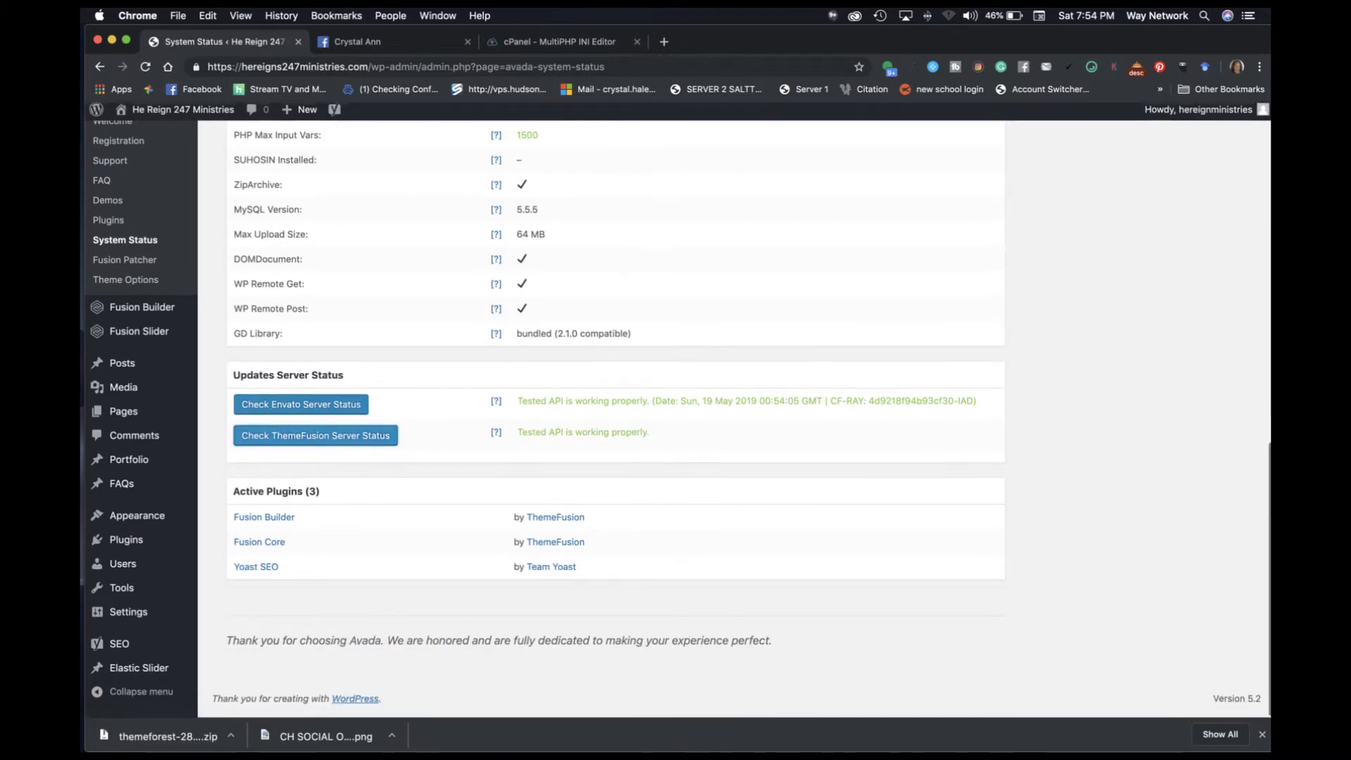
scroll(609, 422, up, 3)
scroll(609, 423, down, 2)
scroll(610, 422, down, 2)
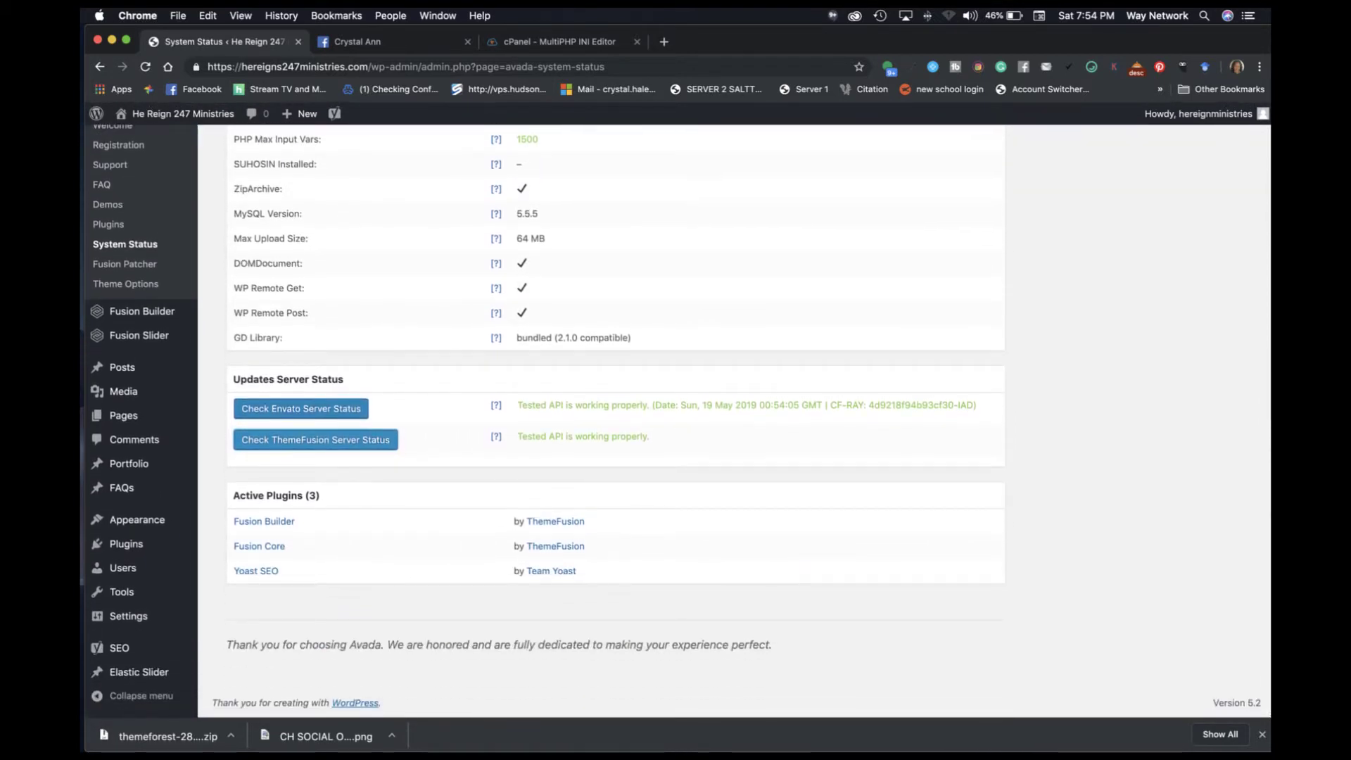
scroll(610, 422, up, 4)
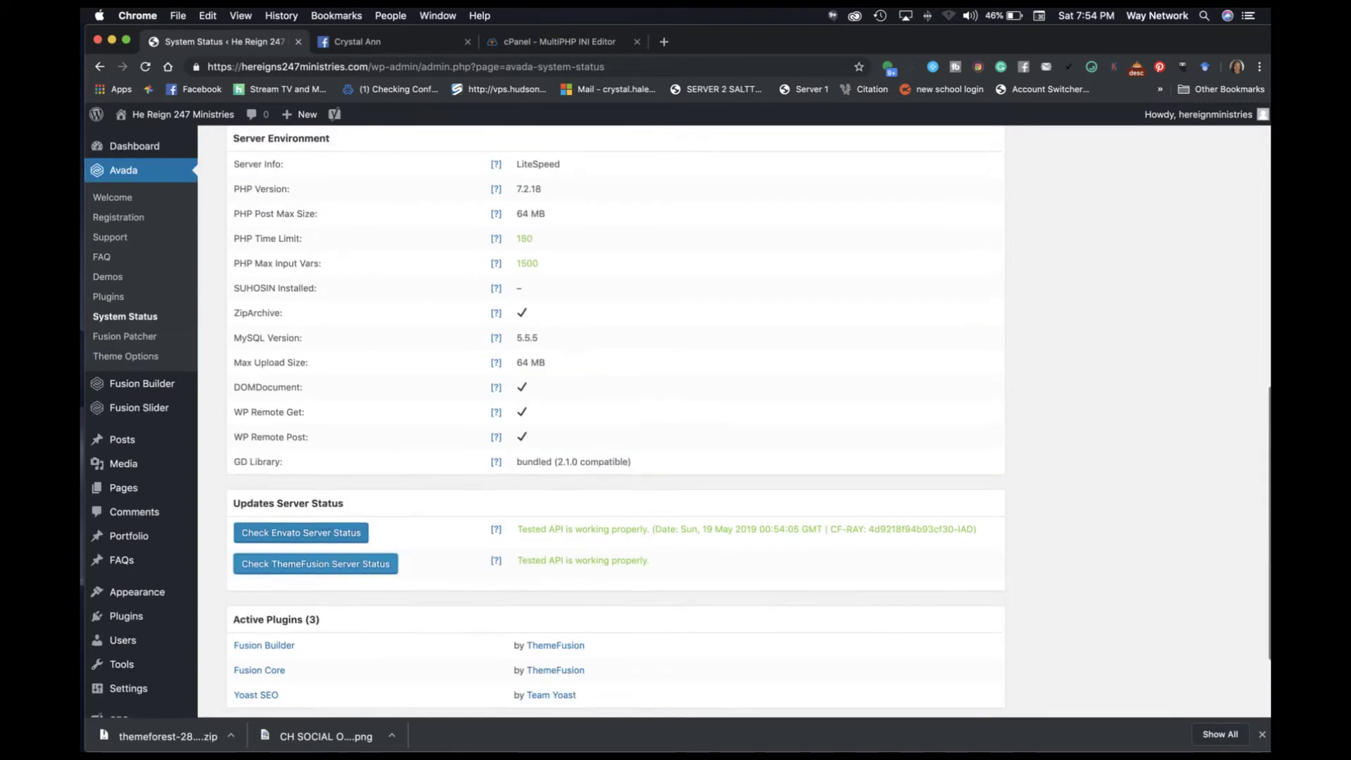
scroll(610, 422, up, 3)
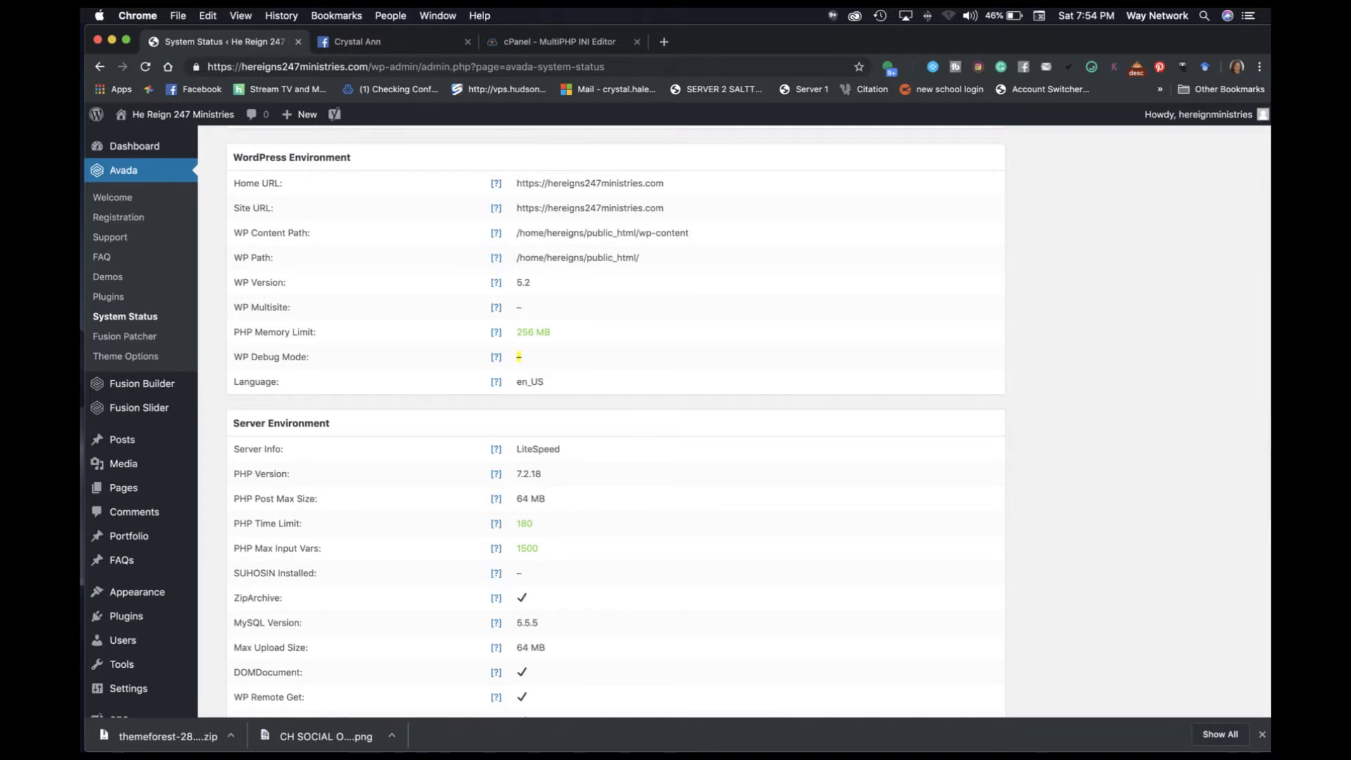
scroll(609, 422, up, 4)
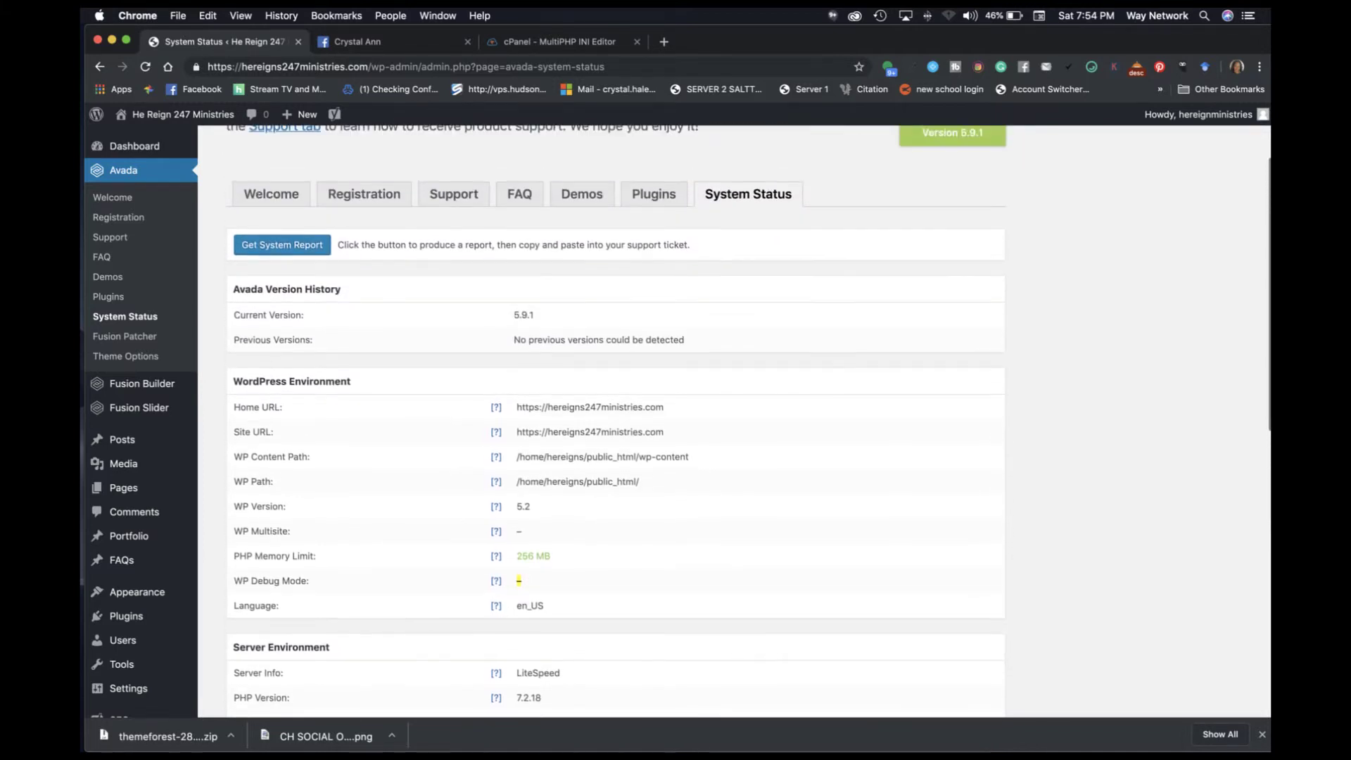
scroll(609, 422, up, 2)
scroll(609, 422, down, 5)
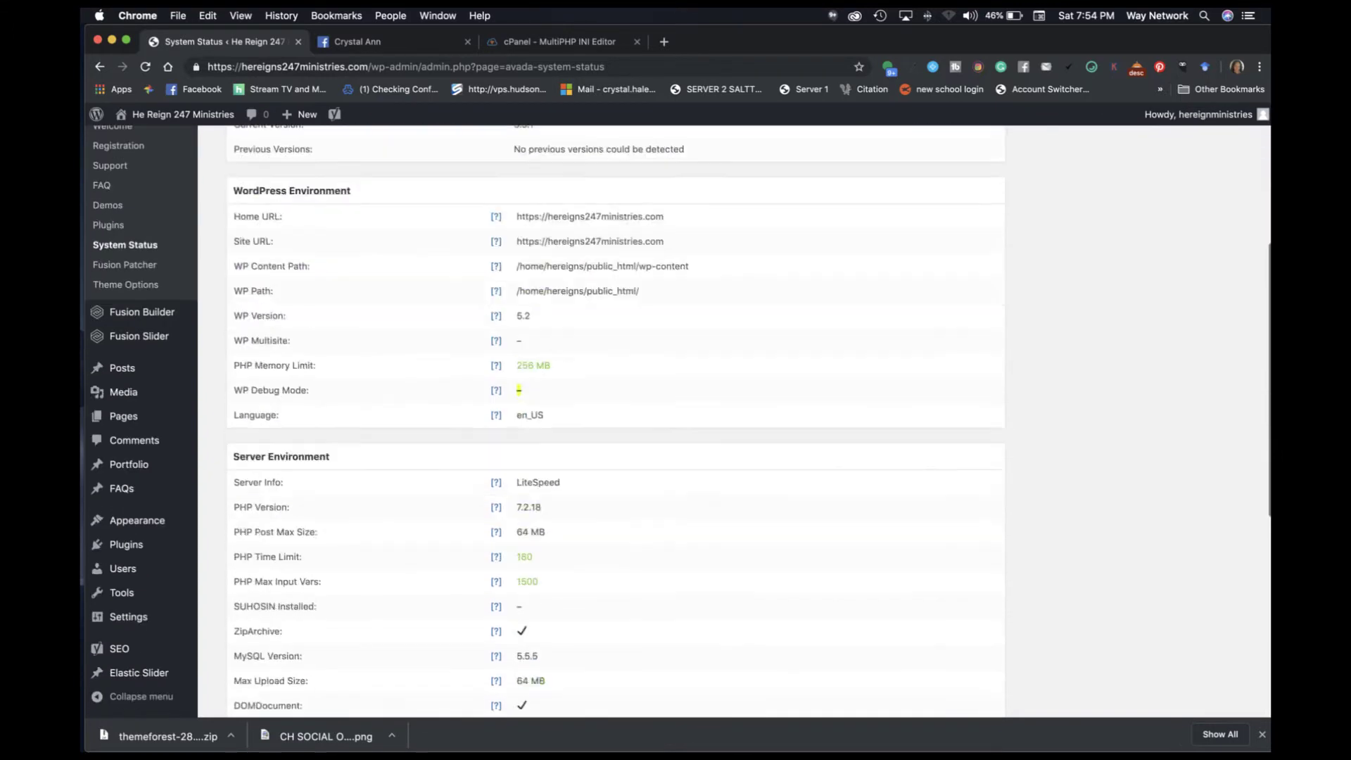
scroll(609, 423, down, 6)
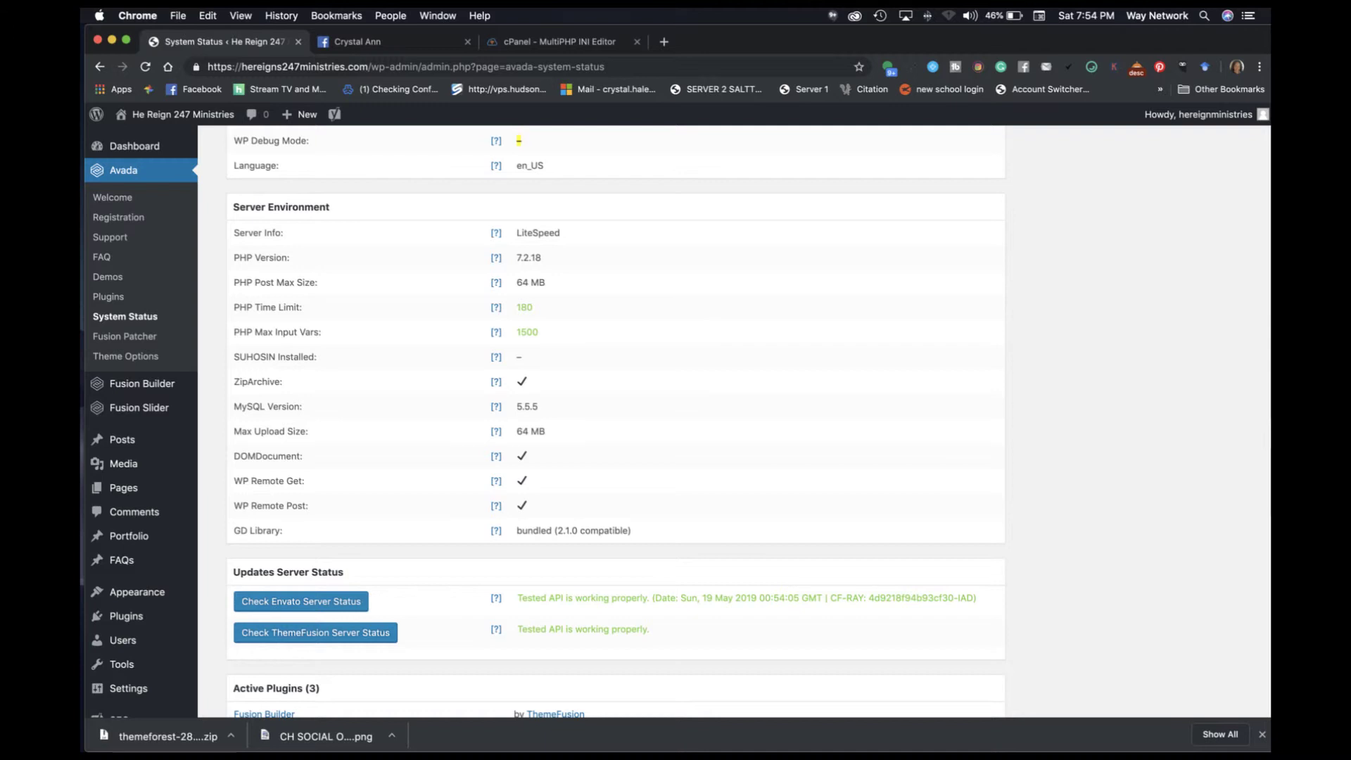
mouse_move(496, 232)
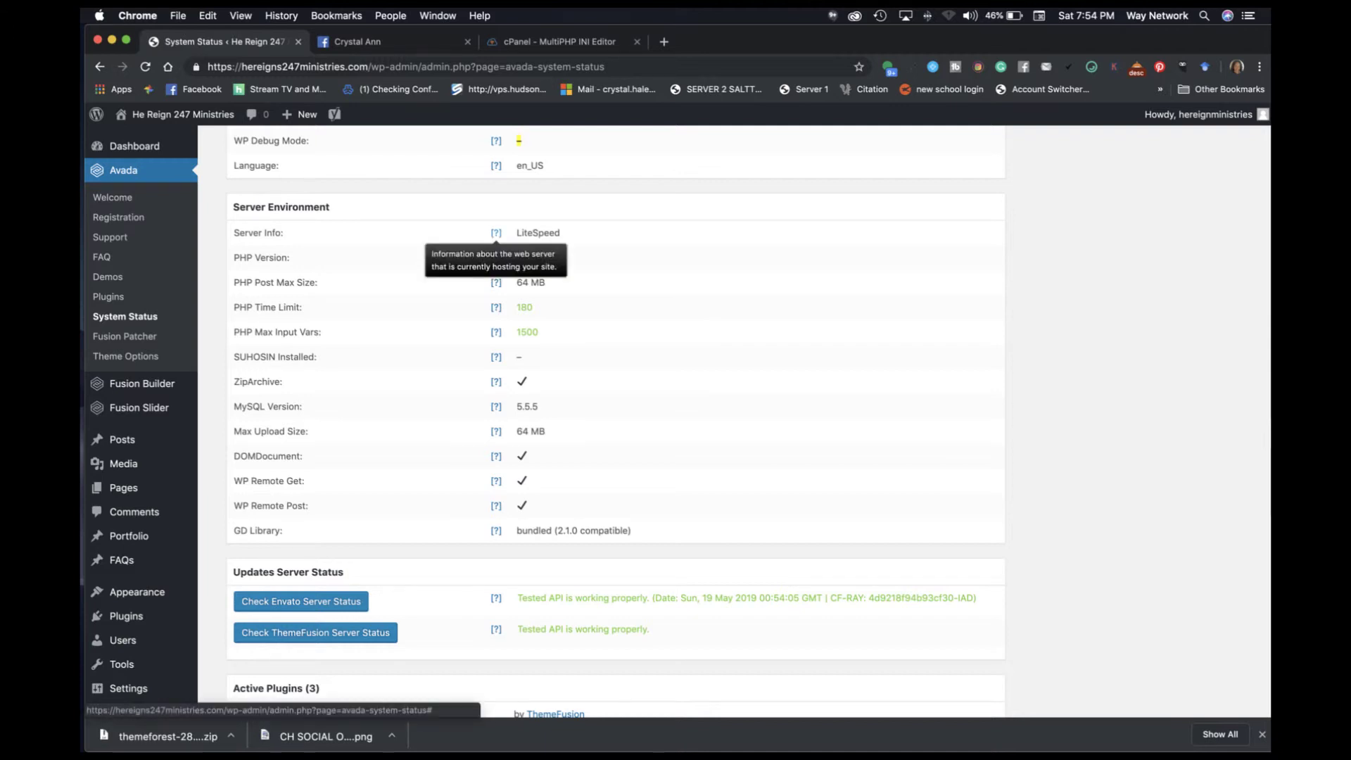
mouse_move(496, 257)
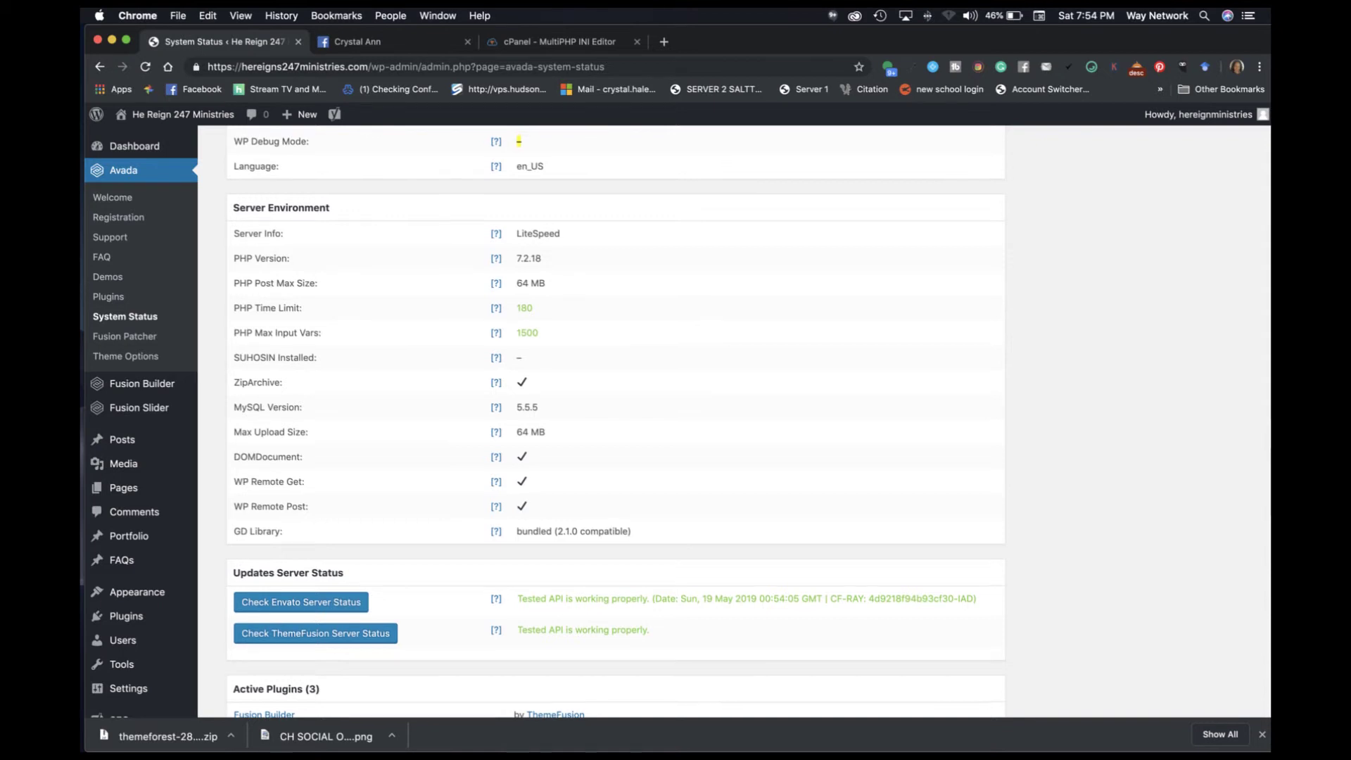
scroll(616, 421, up, 5)
scroll(544, 420, up, 1)
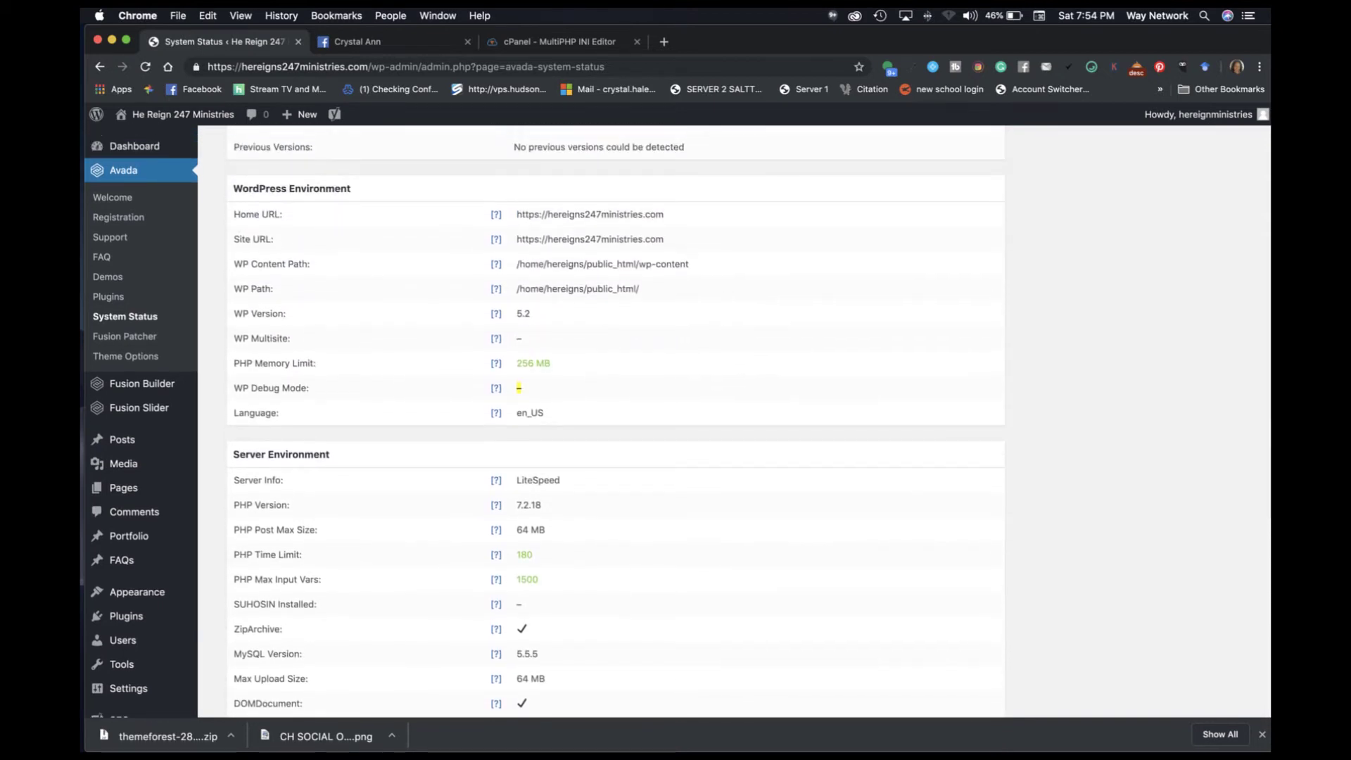
mouse_move(496, 481)
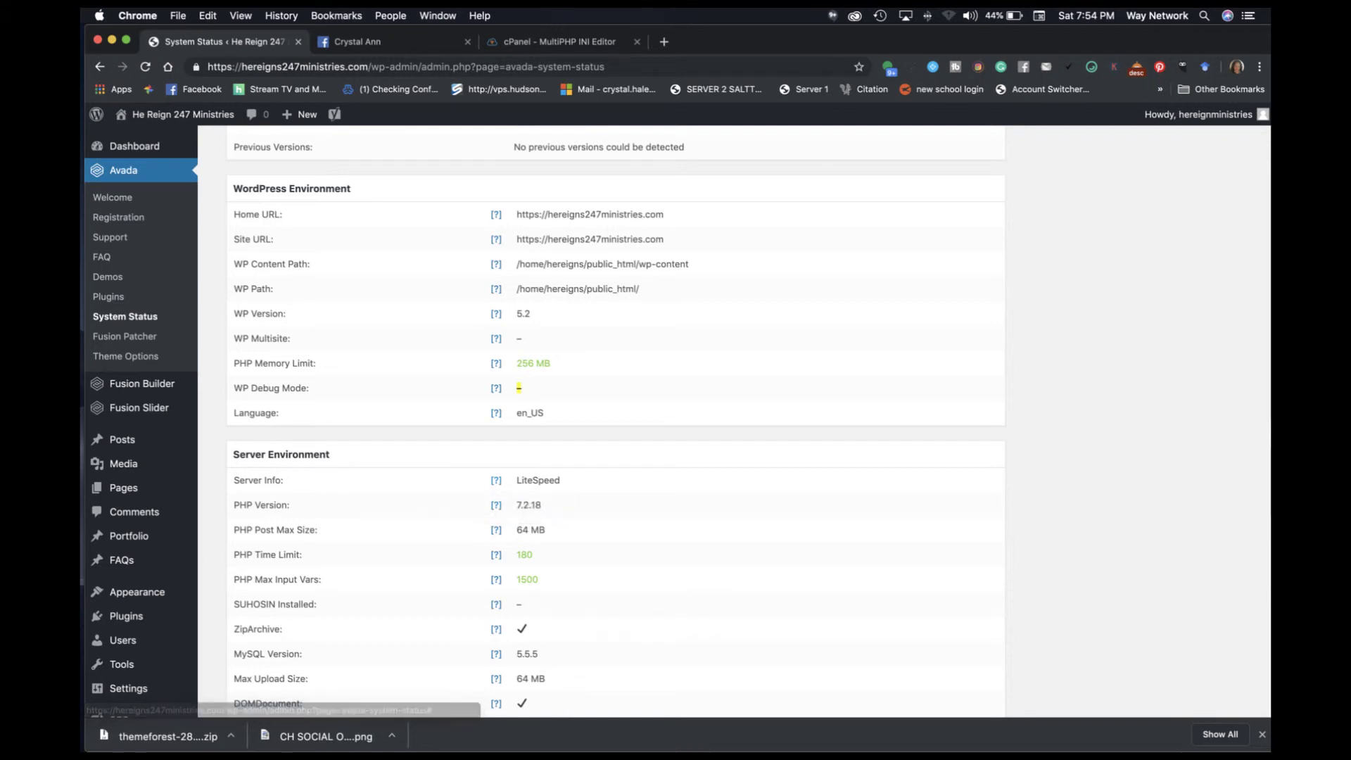
scroll(496, 480, down, 6)
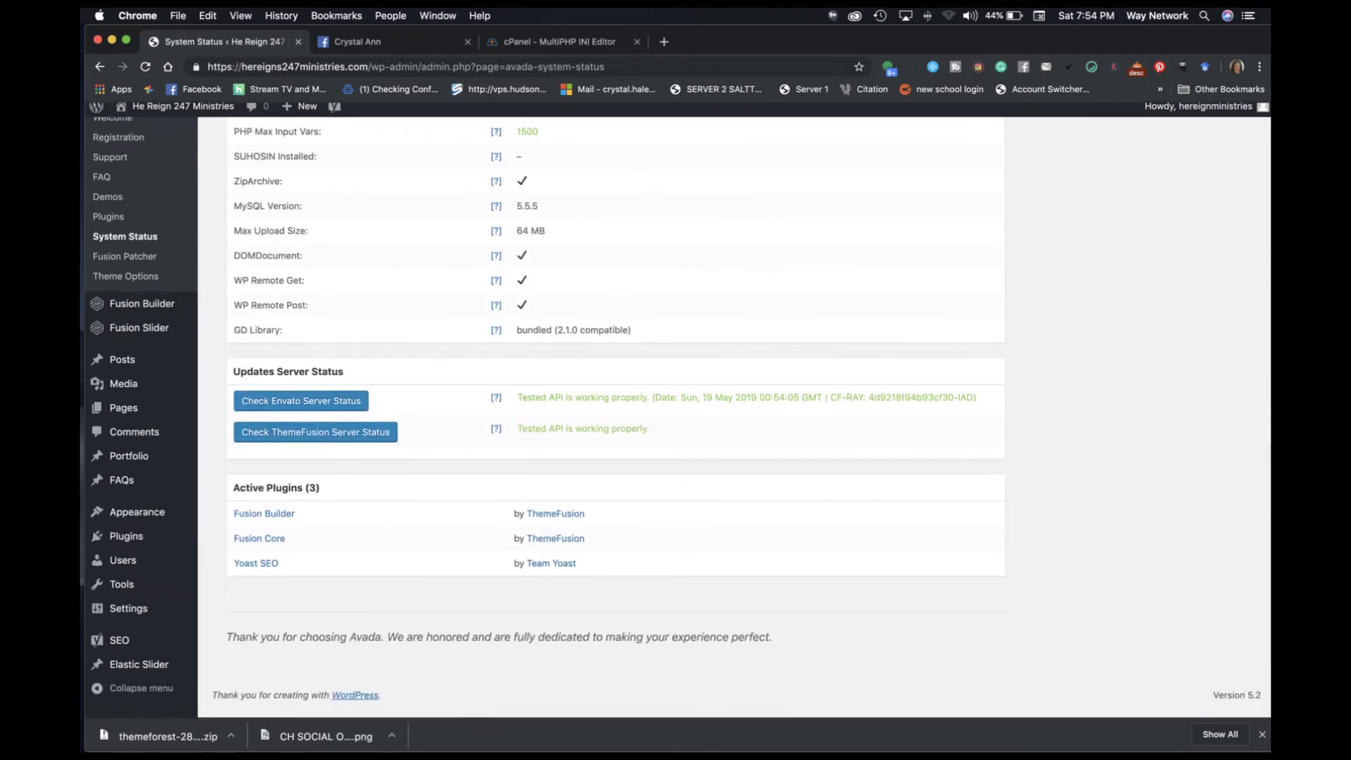
scroll(496, 422, up, 7)
scroll(615, 422, up, 1)
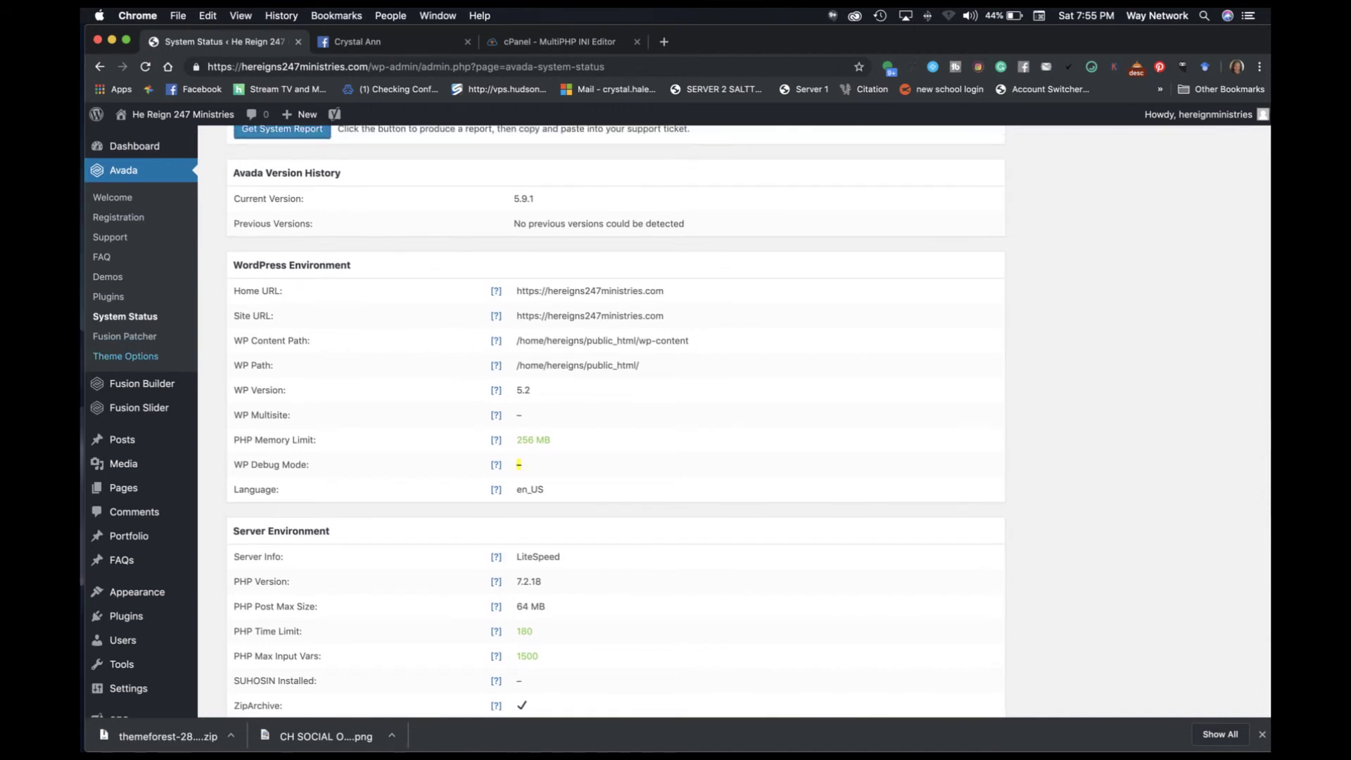
Step: Open Avada's Fusion Patcher and review the status of the patches listed for version 5.9.1
click(125, 336)
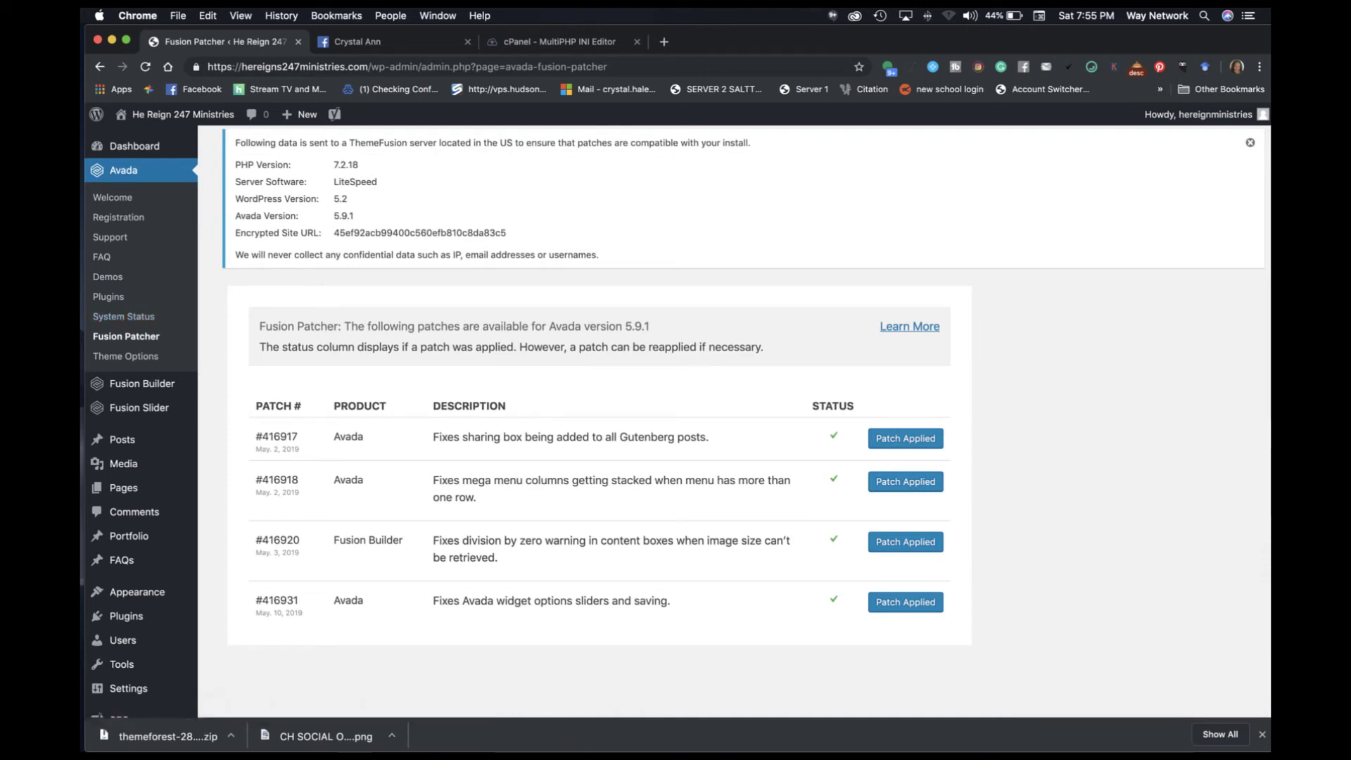
scroll(675, 408, down, 1)
scroll(675, 408, up, 1)
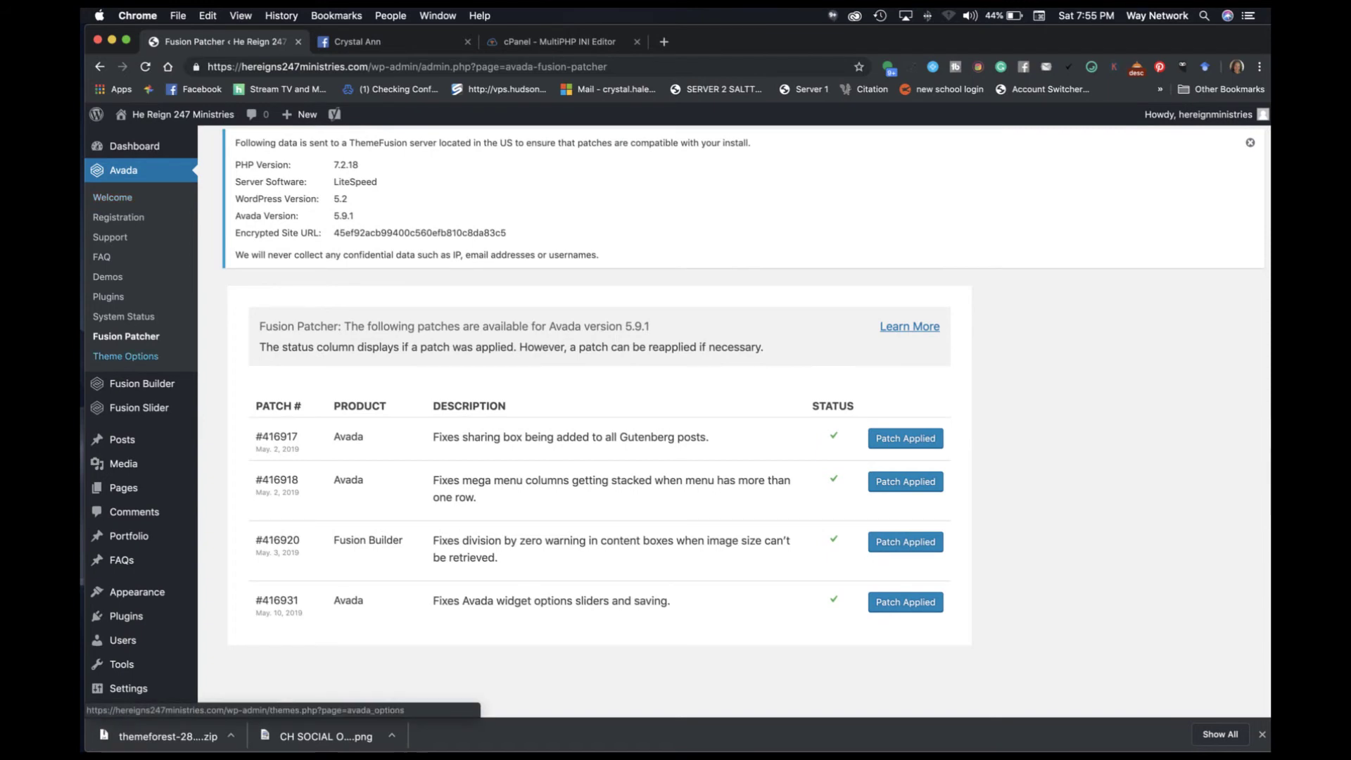
Step: Open Avada's Theme Options and look through the Layout settings and the list of option sections
click(126, 356)
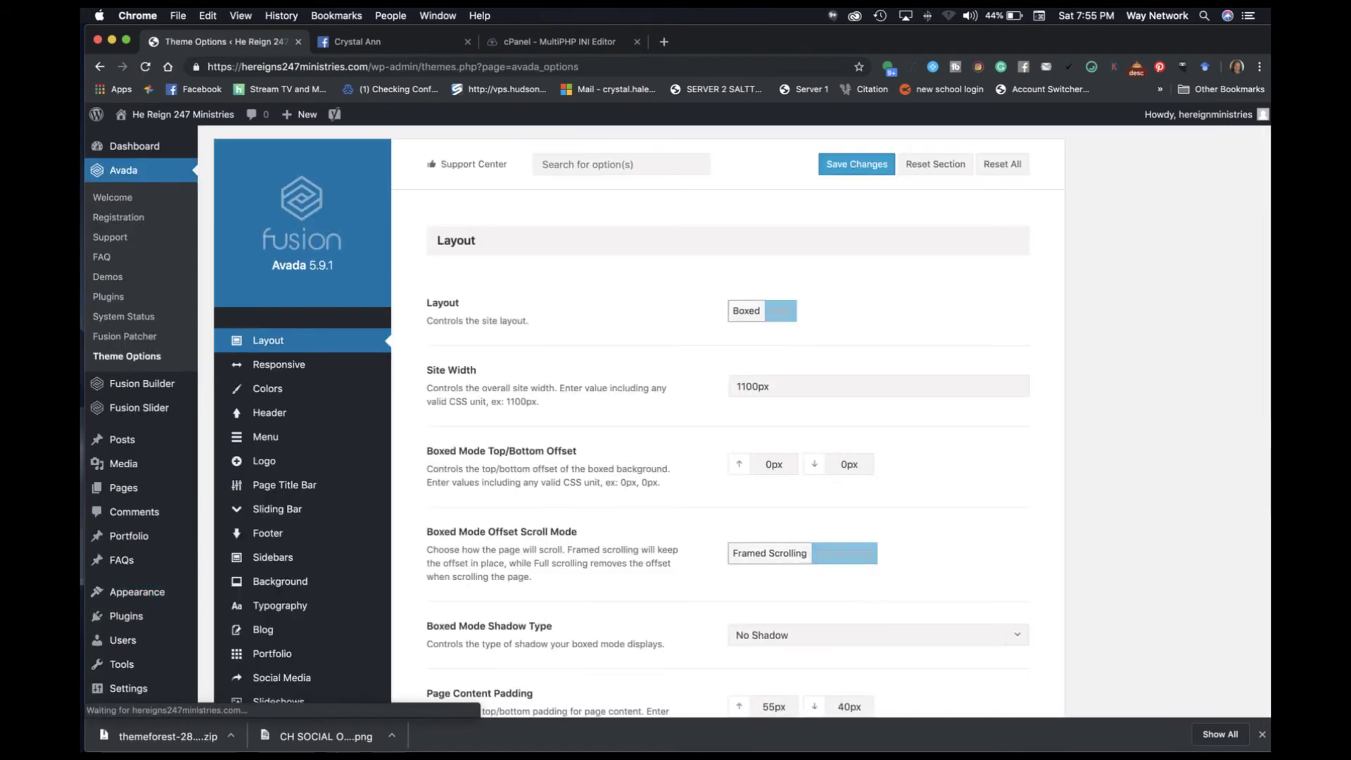
scroll(675, 422, down, 5)
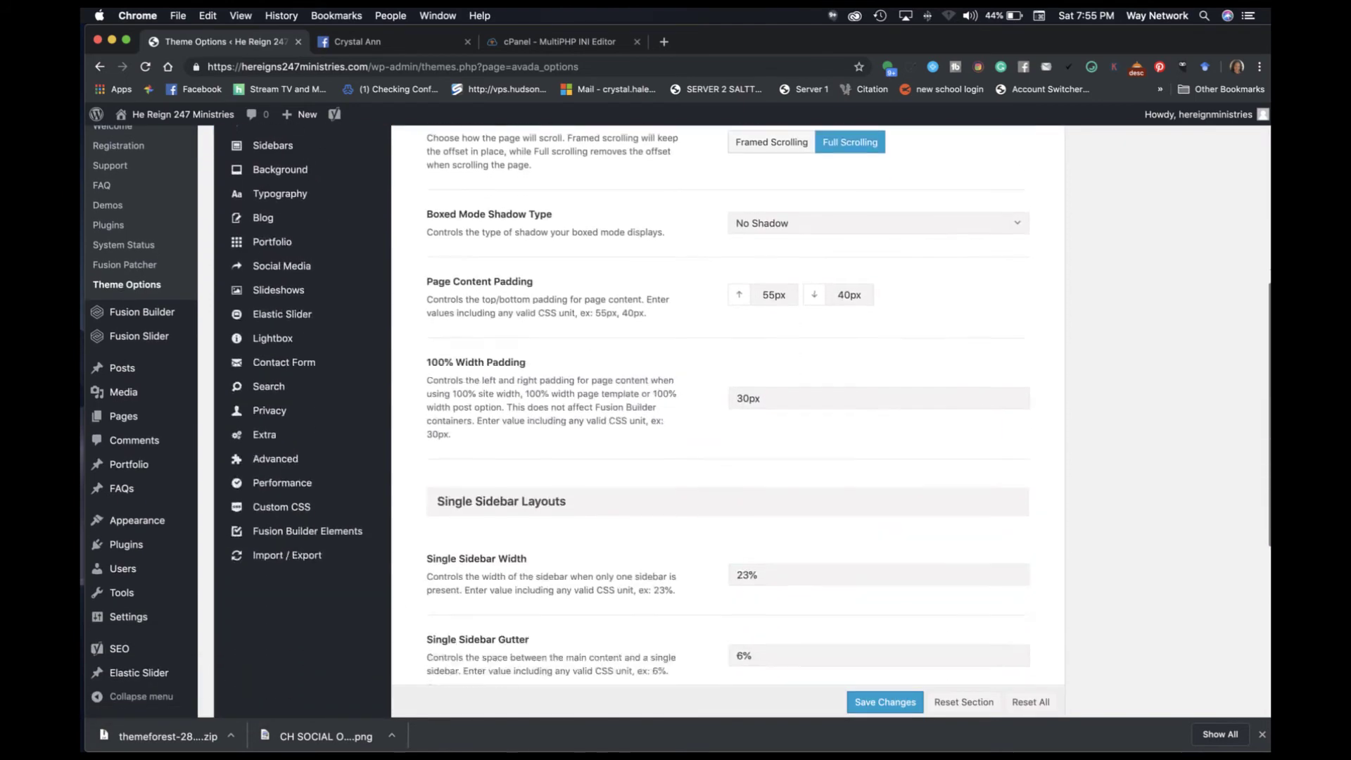
scroll(727, 404, down, 5)
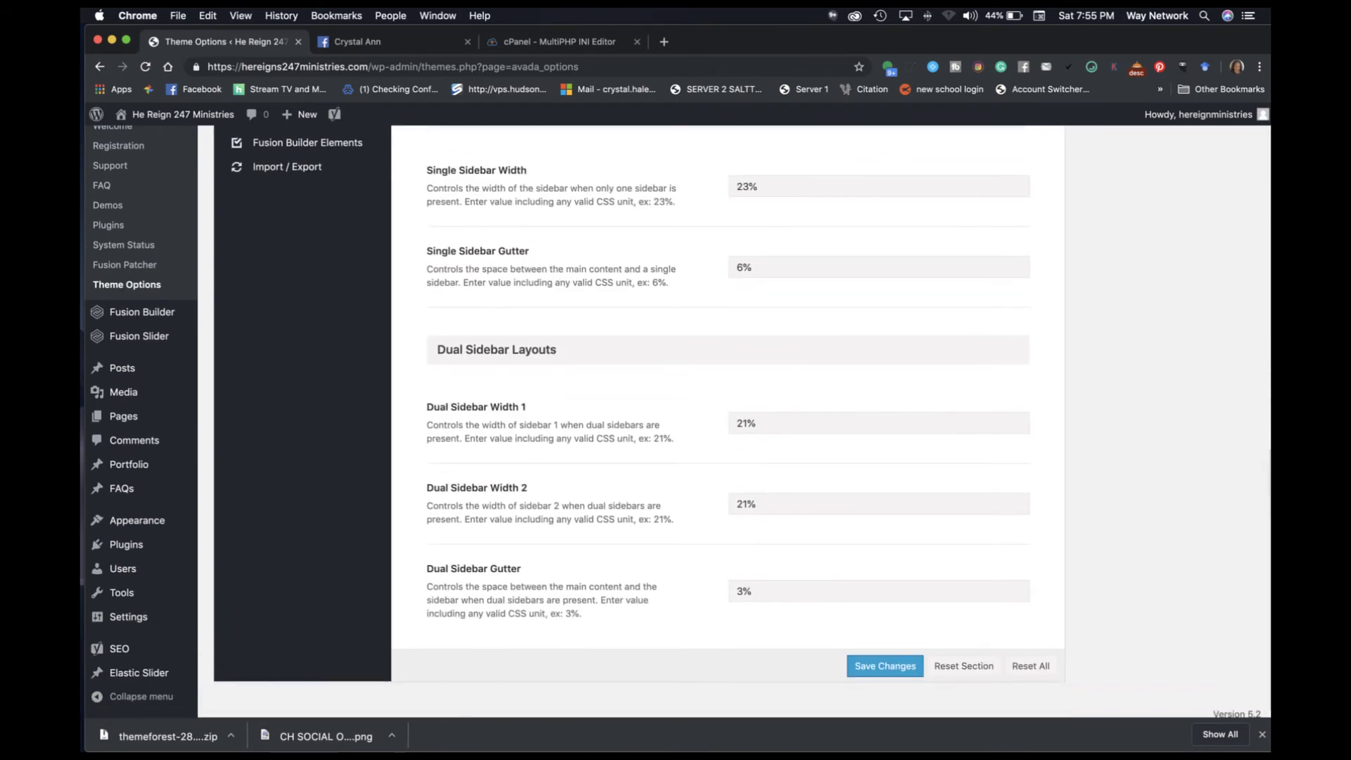
scroll(728, 404, up, 15)
scroll(727, 405, down, 1)
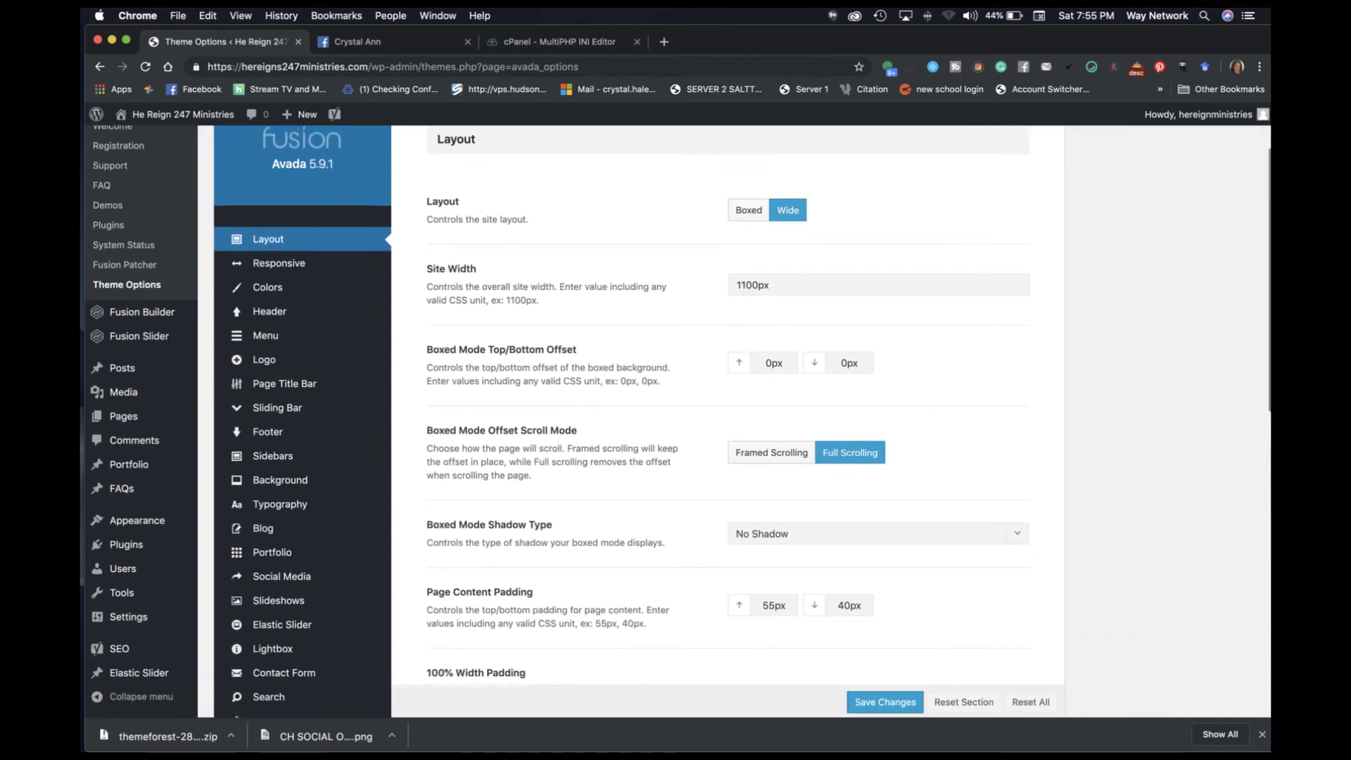
scroll(727, 405, up, 2)
scroll(728, 404, down, 2)
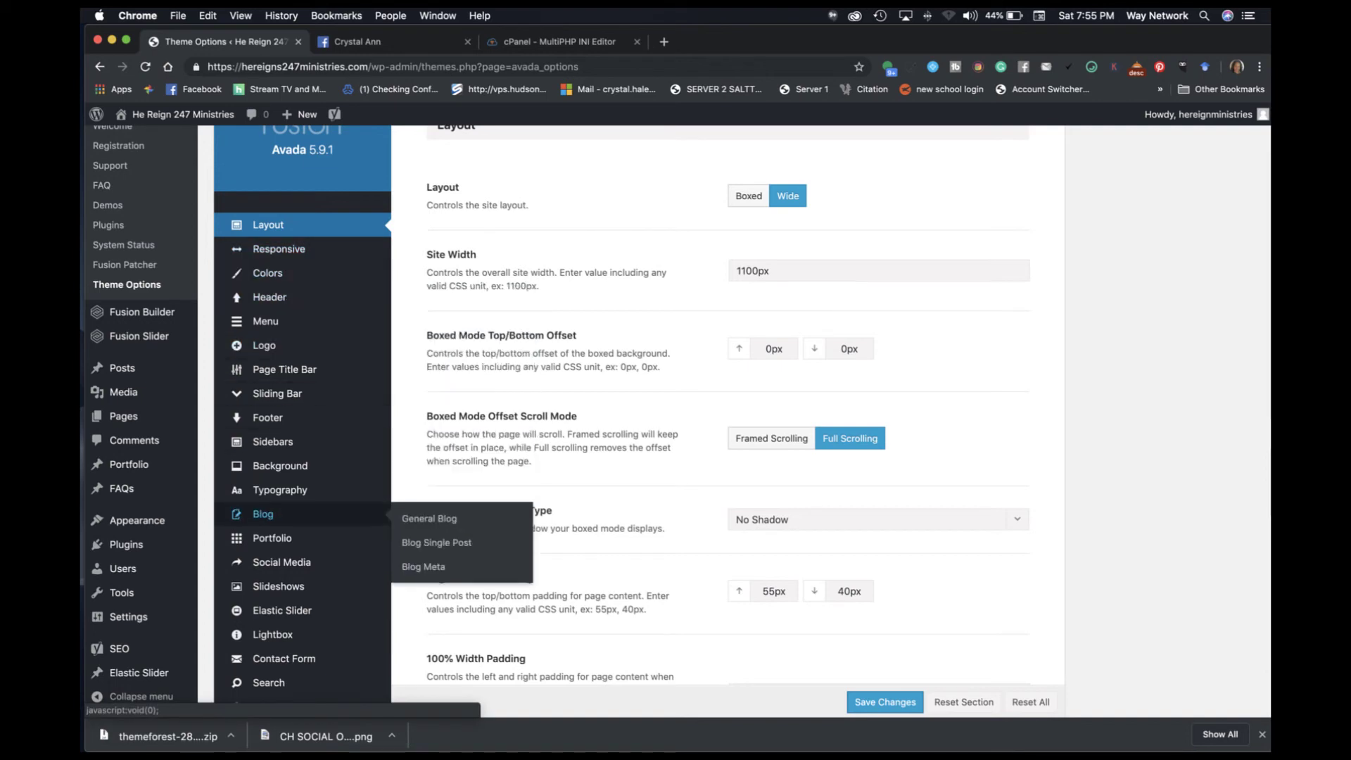
scroll(282, 610, down, 5)
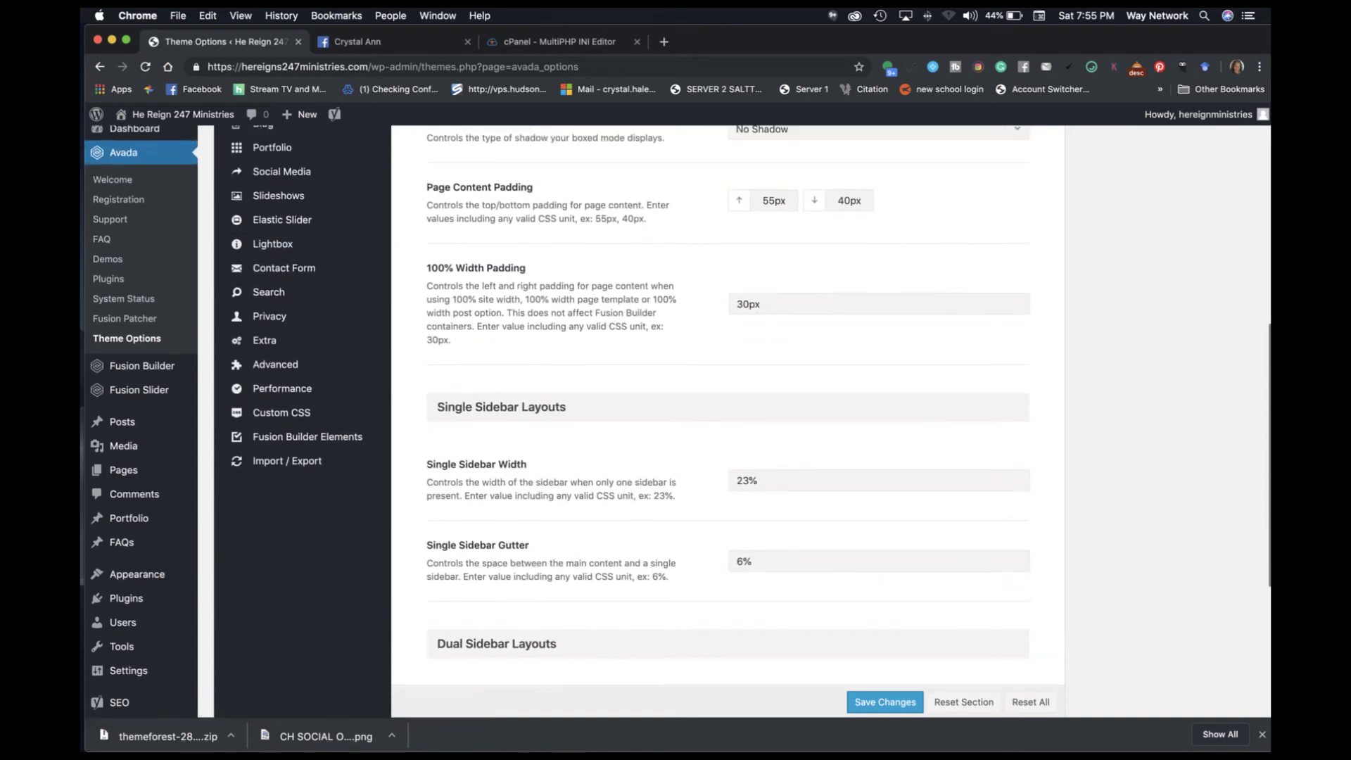
scroll(282, 362, up, 6)
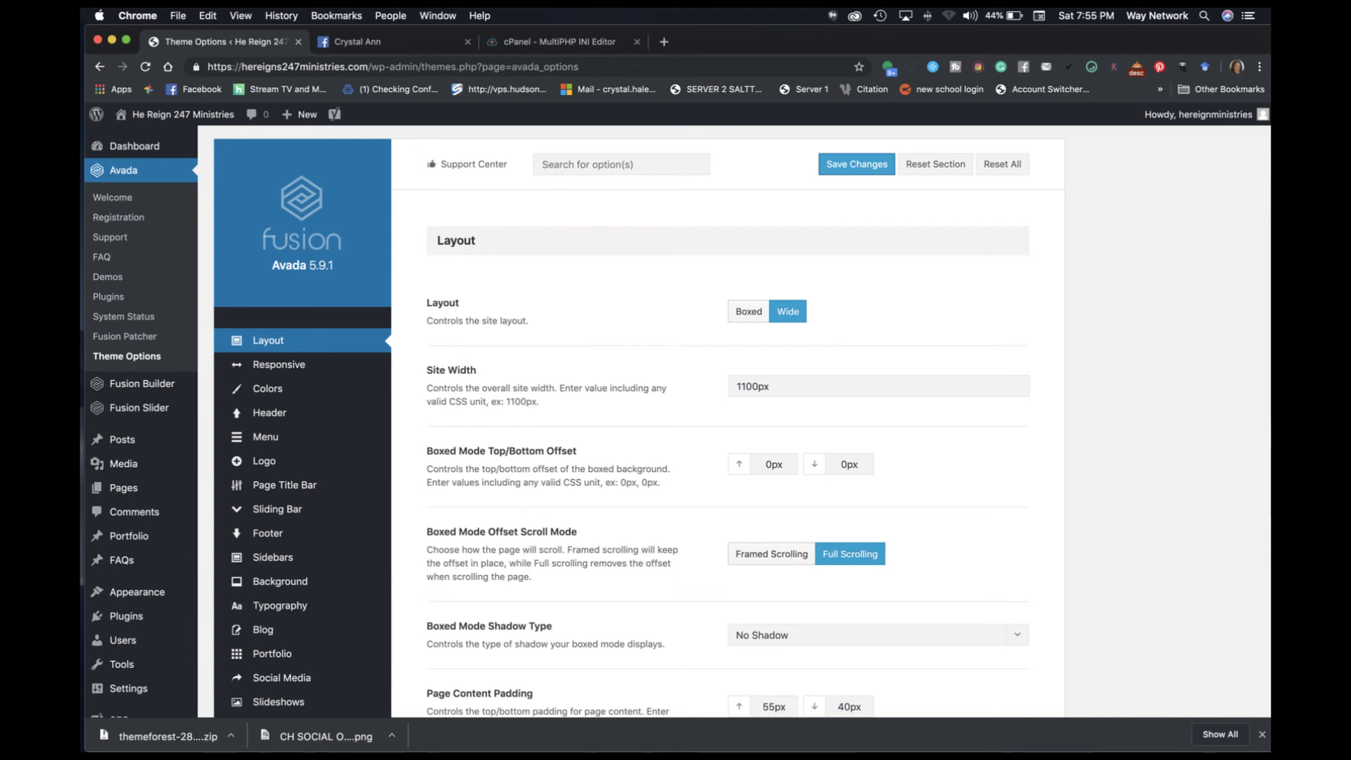
Step: Switch to Wirecast and load the Host Masters logo shot on the first layer into the preview
mouse_move(452, 743)
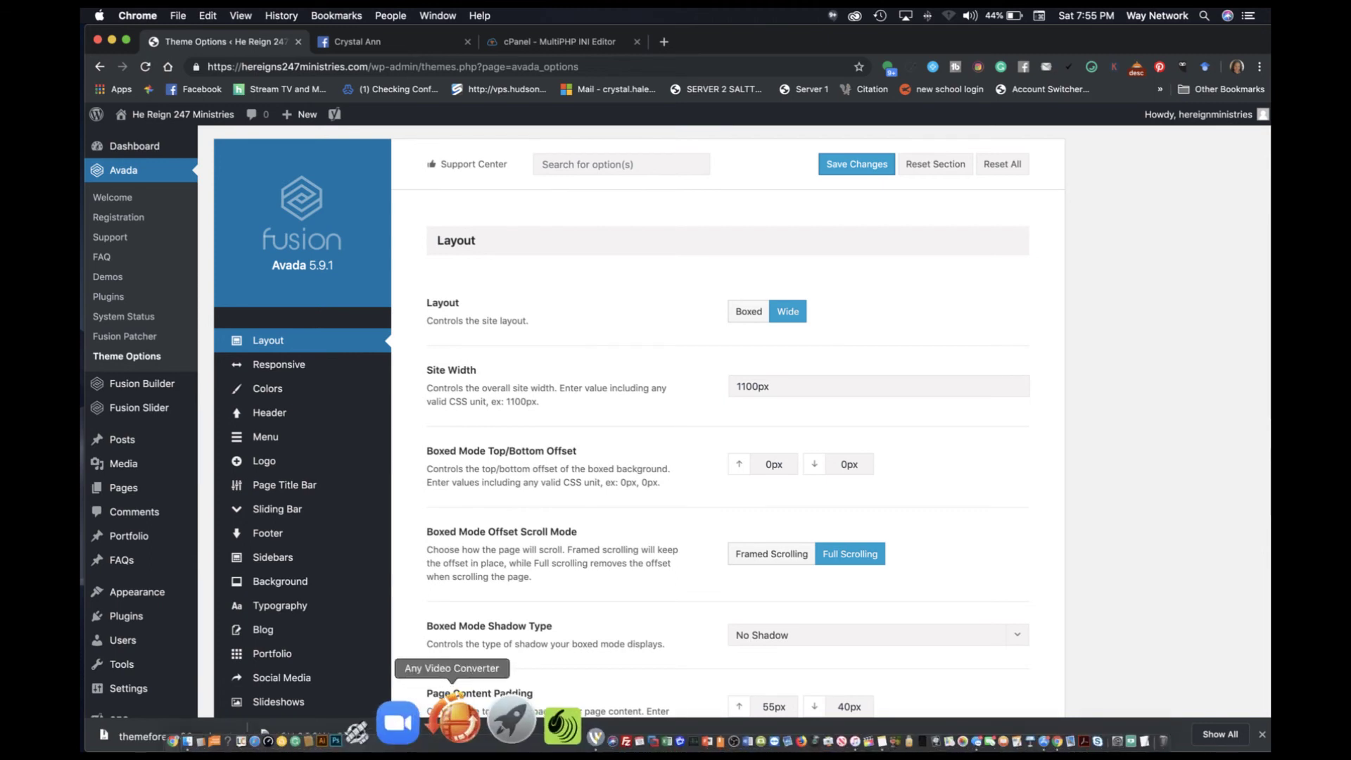
click(496, 721)
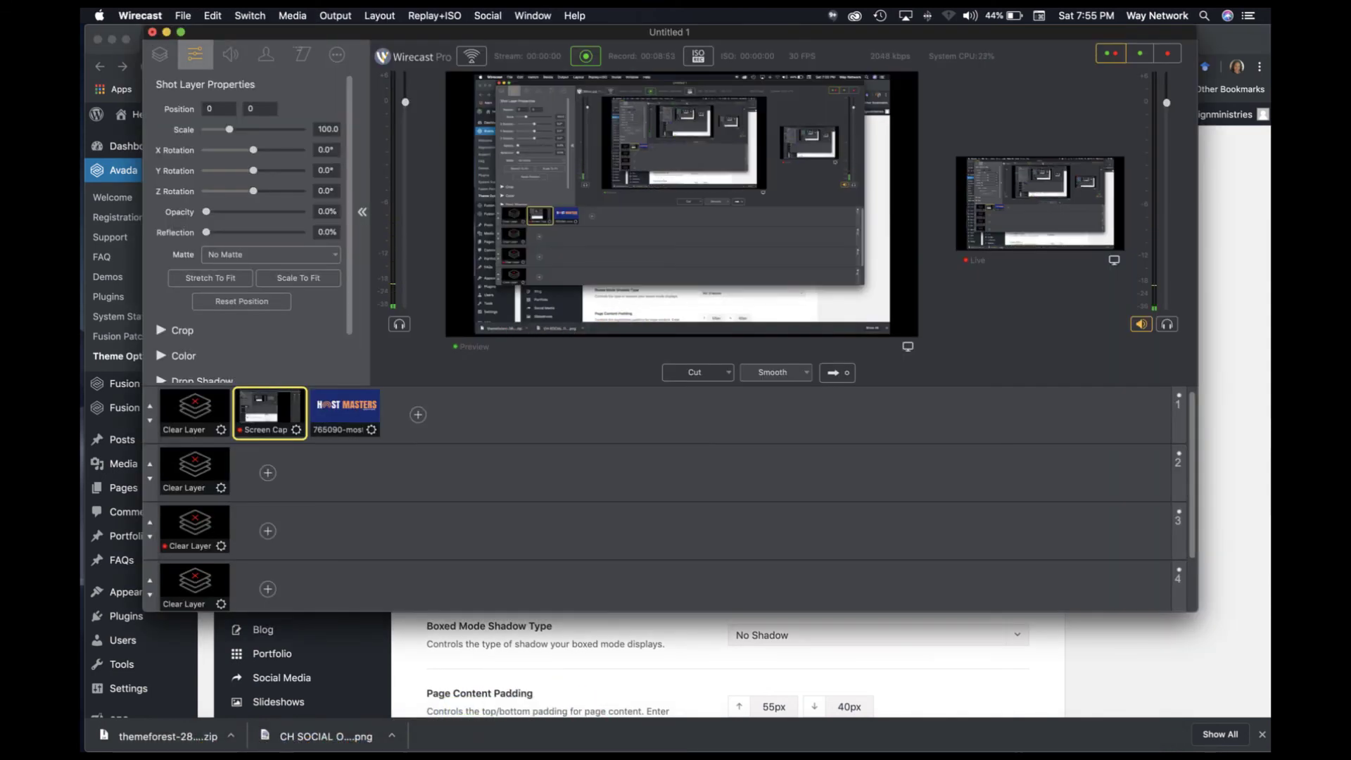
click(345, 412)
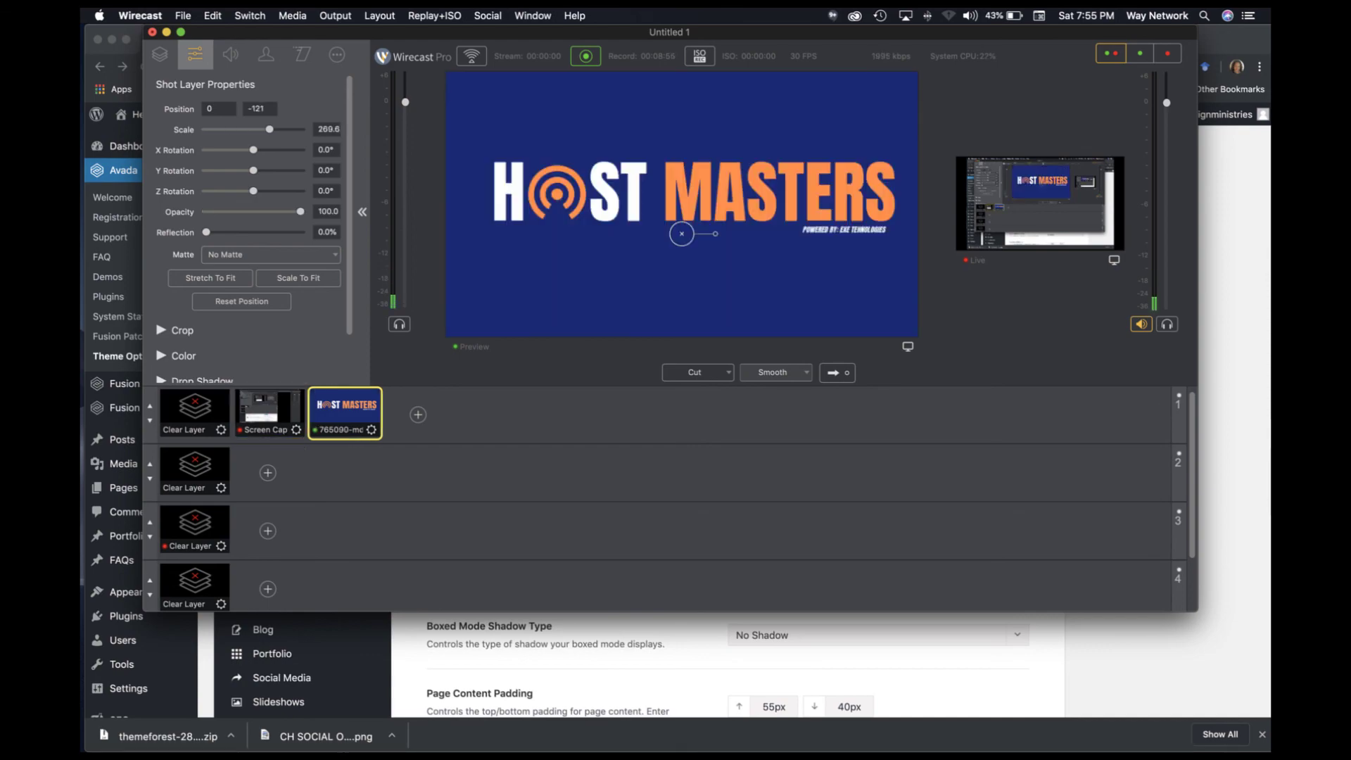